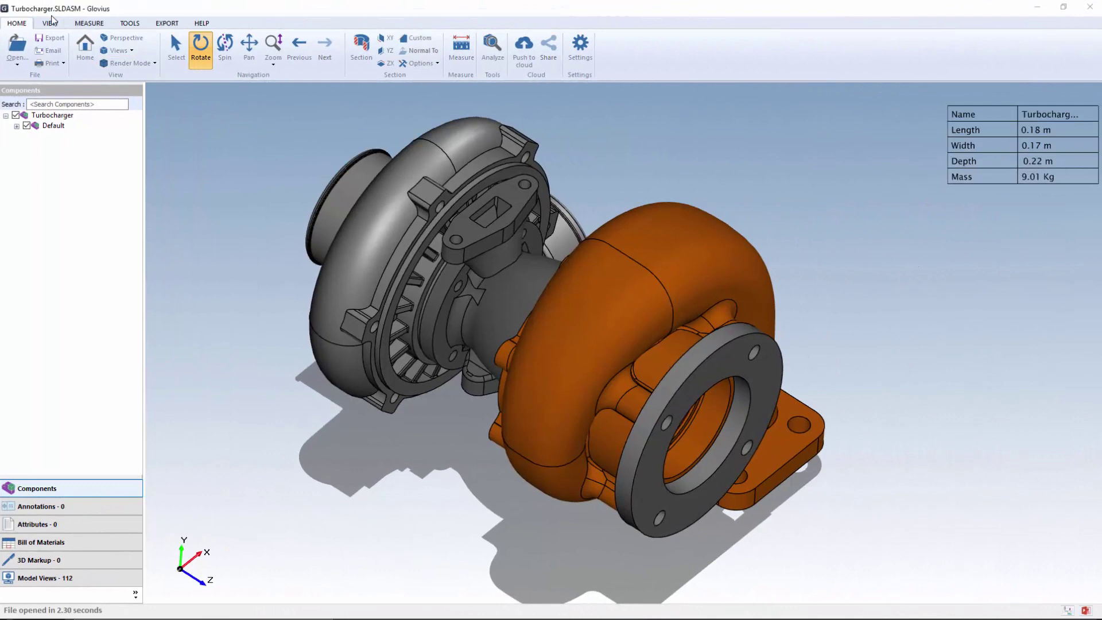
View the turbocharger from the Top, Right, then Isometric orientations
left_click(51, 22)
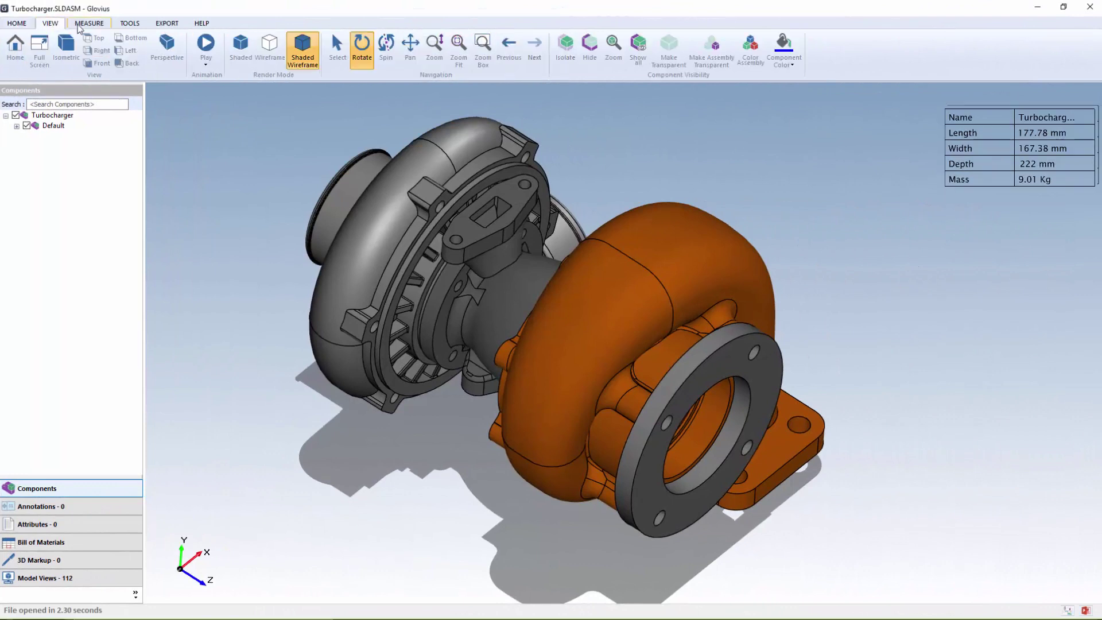
left_click(93, 39)
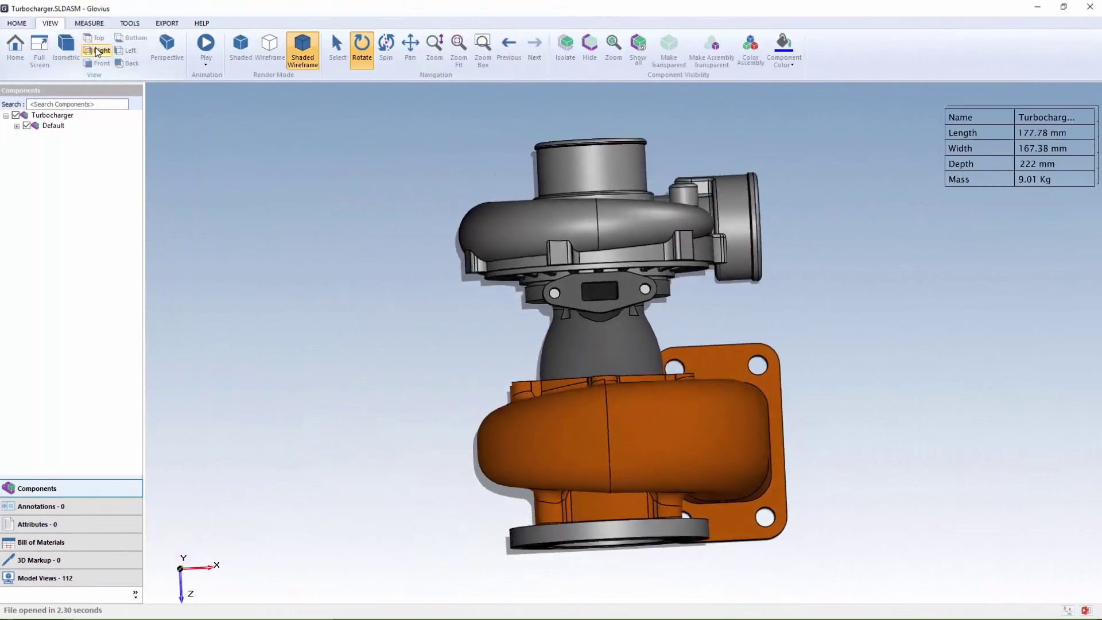
left_click(98, 51)
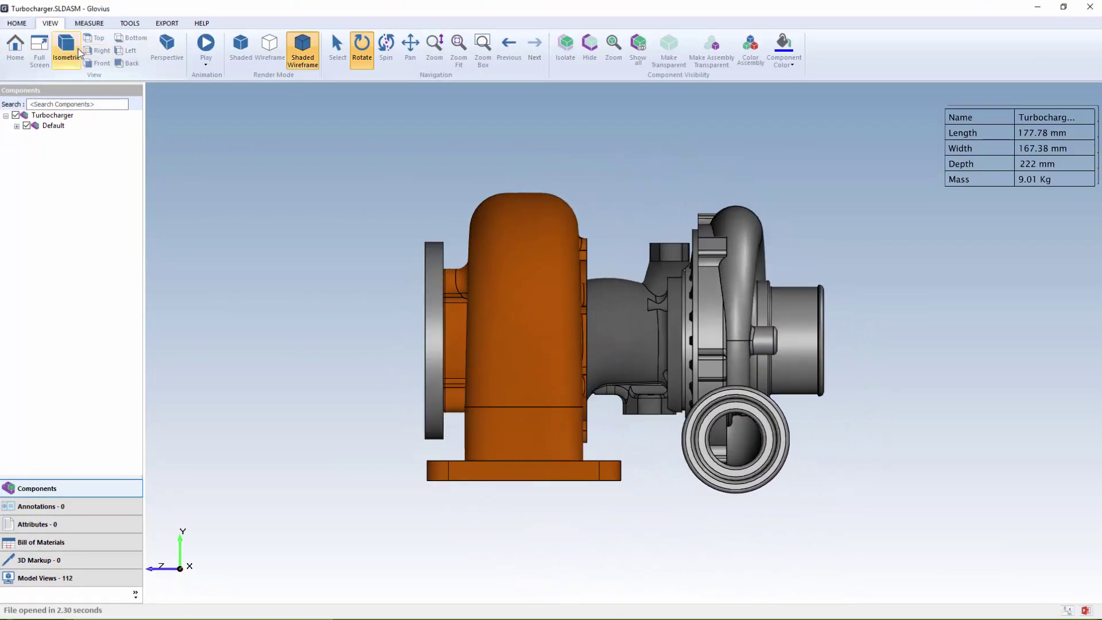
left_click(75, 49)
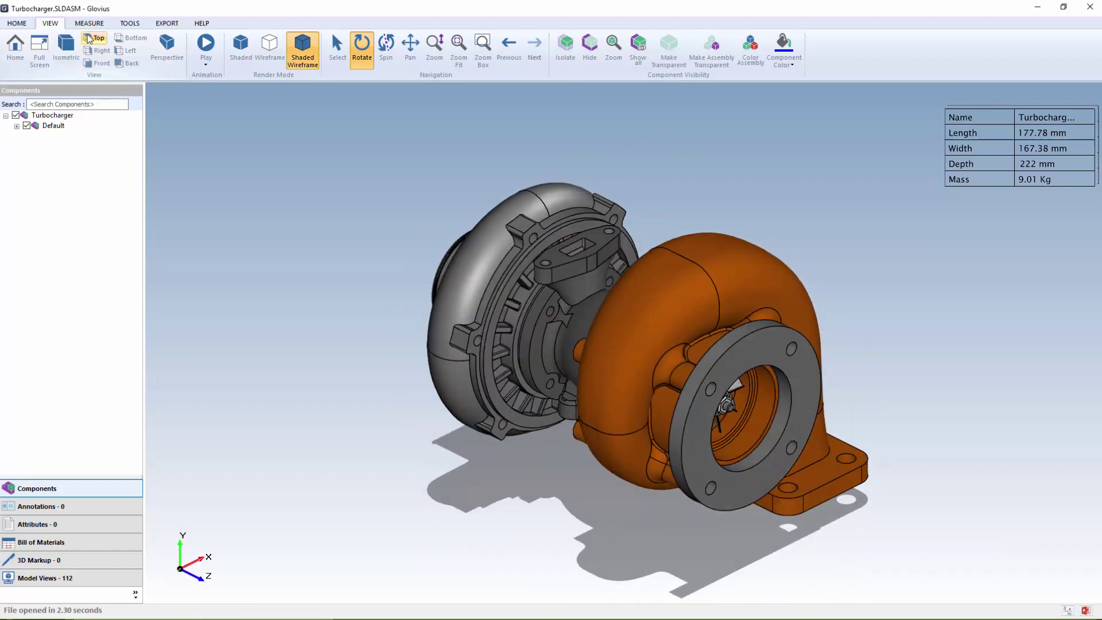
Browse the MEASURE, TOOLS and EXPORT ribbon tabs
left_click(89, 25)
left_click(126, 24)
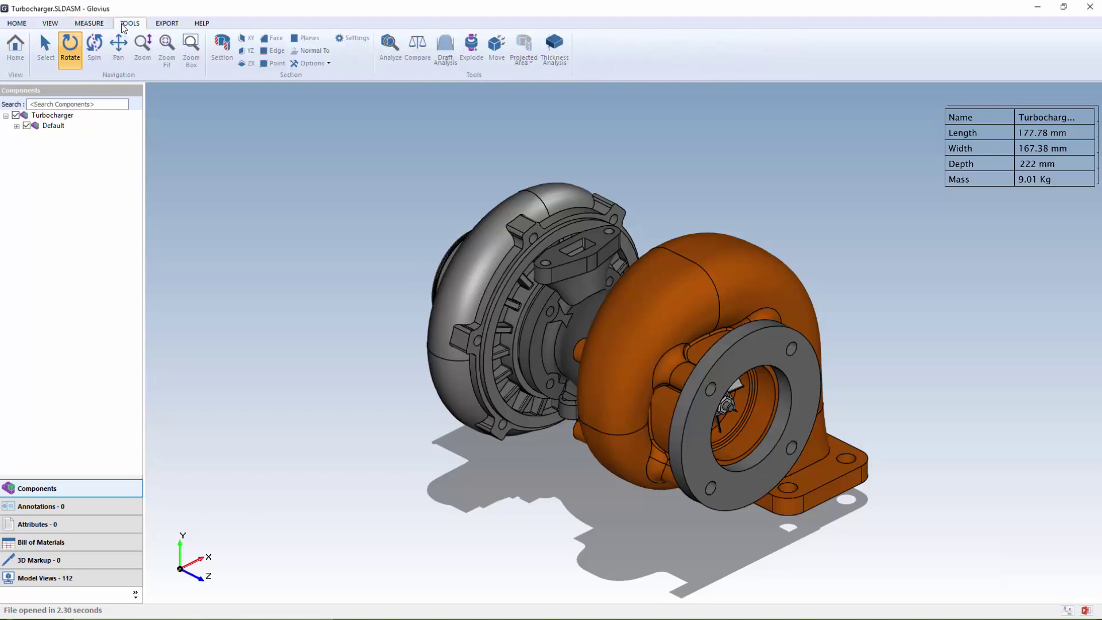
left_click(168, 25)
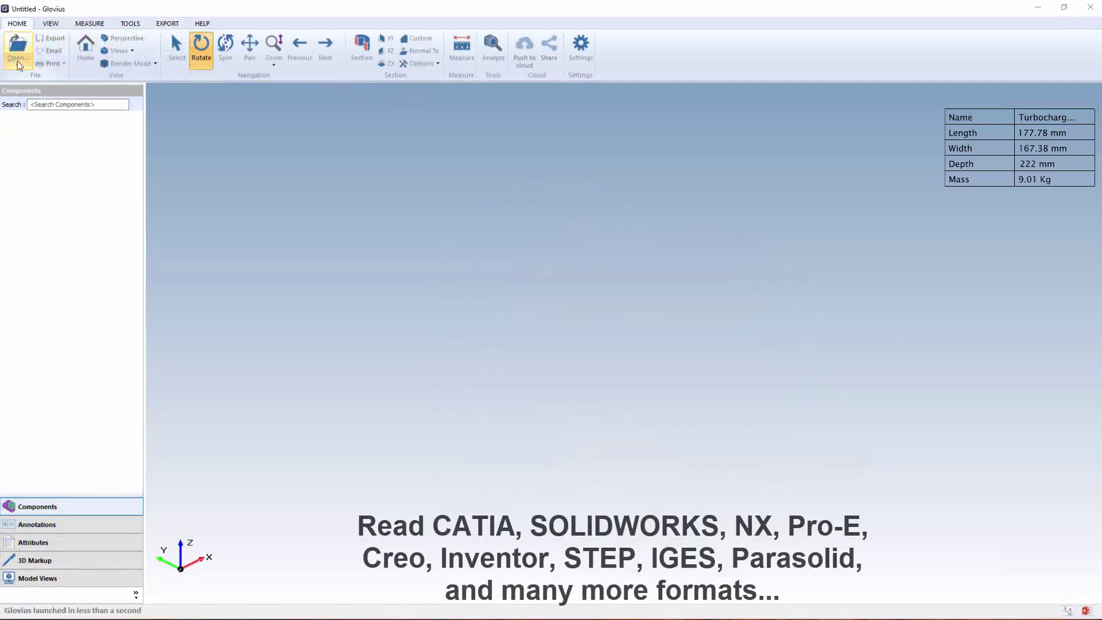
Open Turbocharger.SLDASM with all supported file types listed
left_click(16, 52)
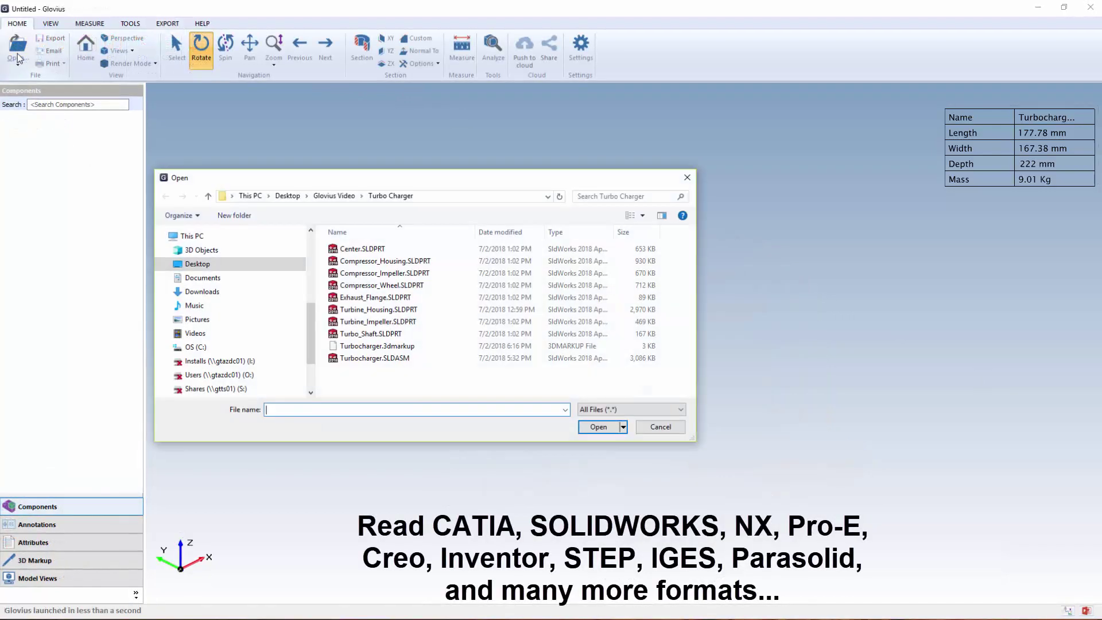
left_click(671, 411)
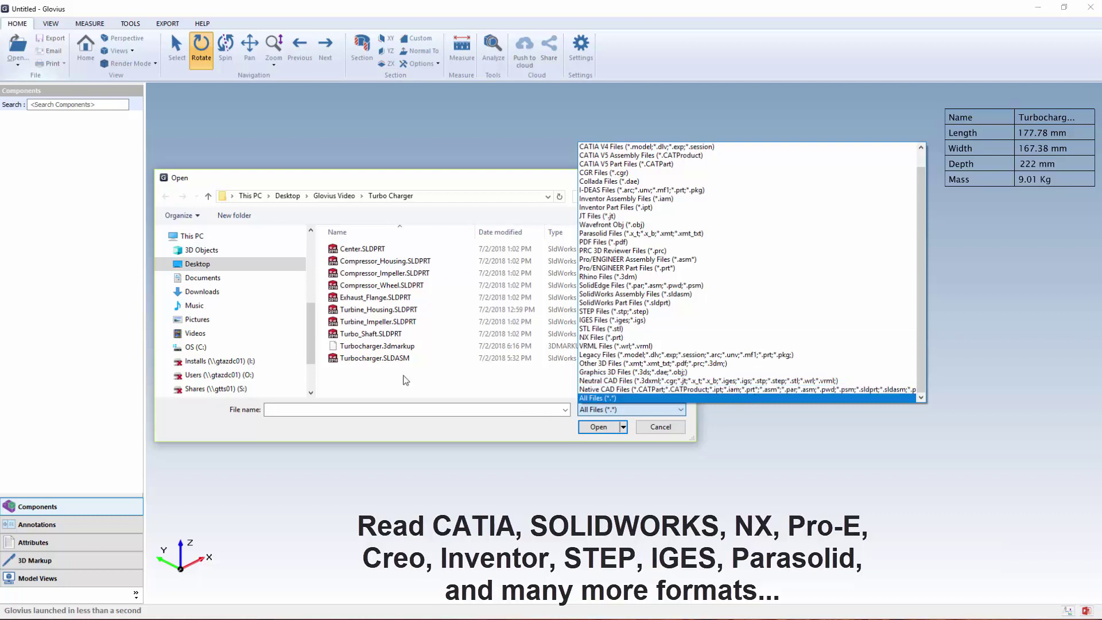
left_click(393, 359)
left_click(393, 359)
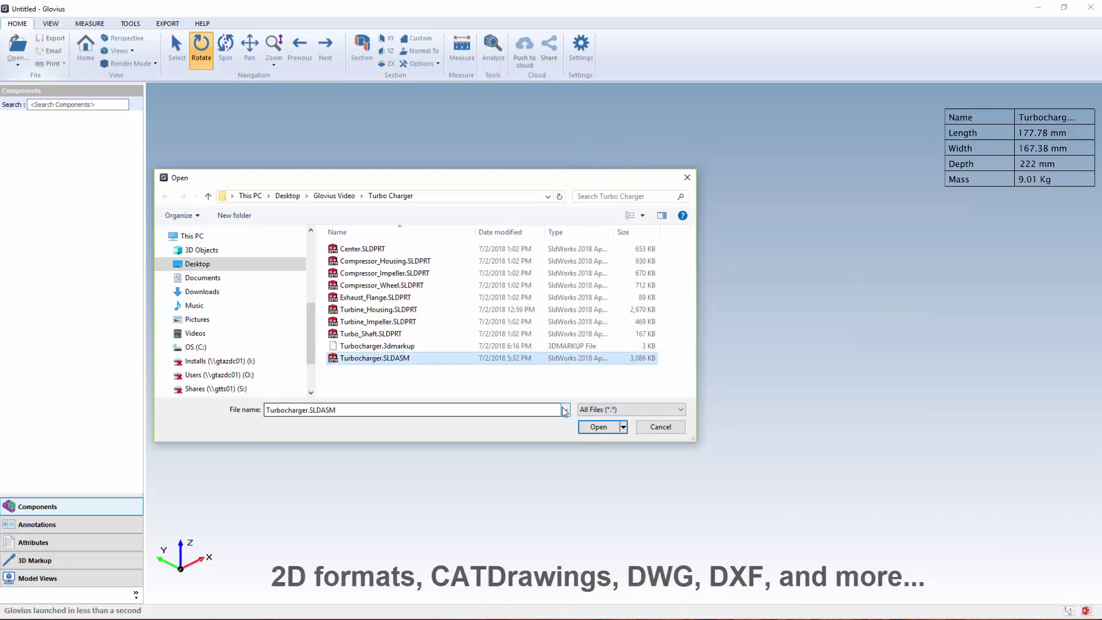
left_click(595, 429)
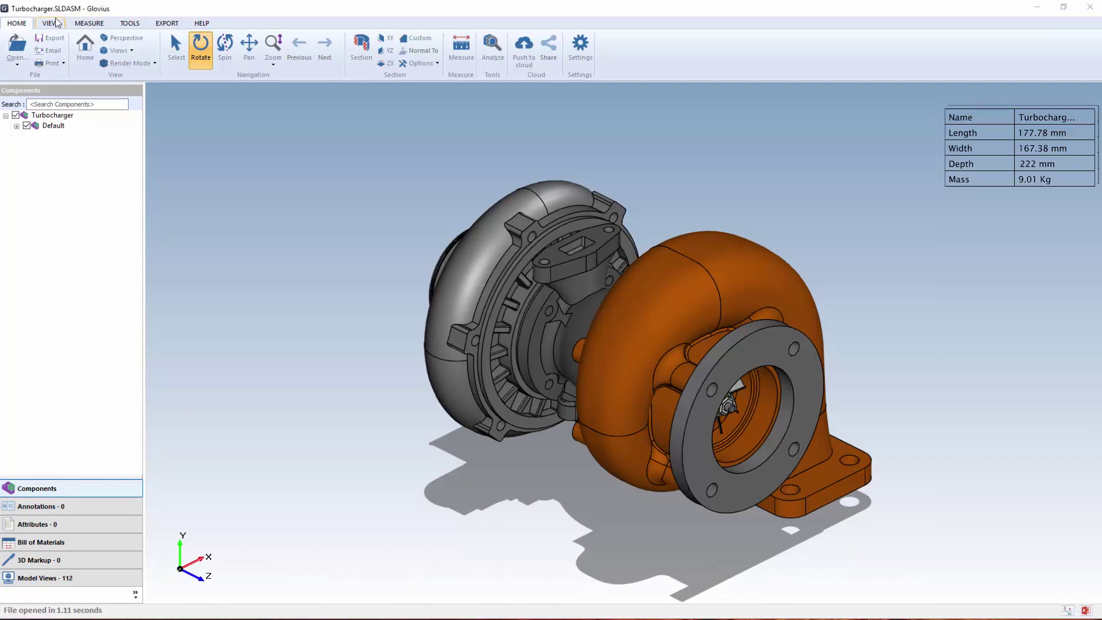
Cycle through Top, Right and Isometric views, then the Shaded, Wireframe and Shaded Wireframe modes
left_click(49, 23)
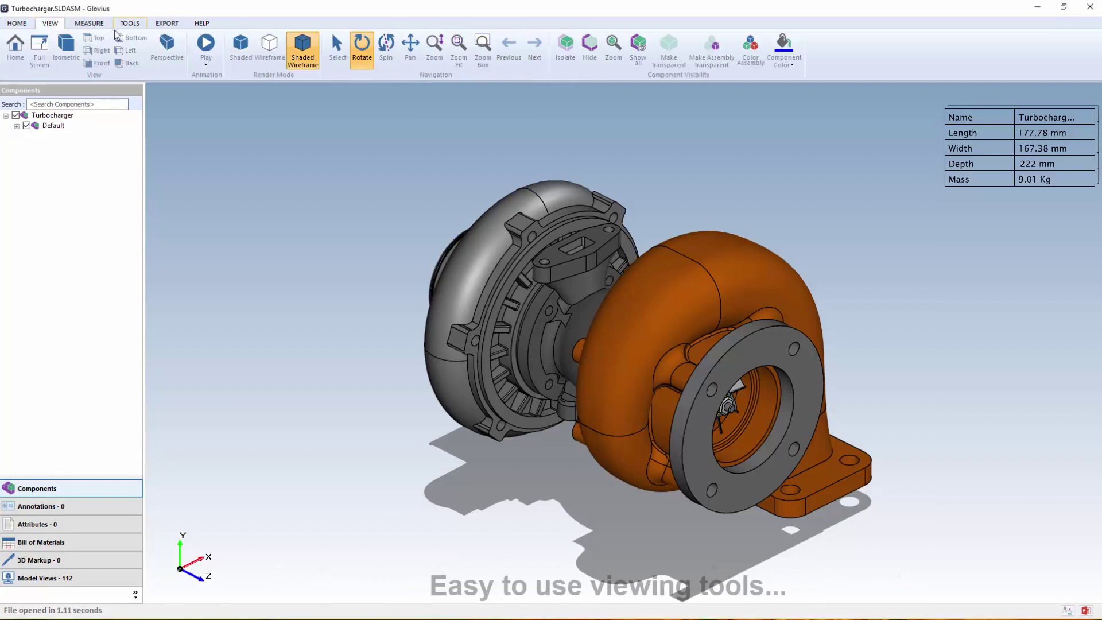
left_click(103, 37)
left_click(103, 51)
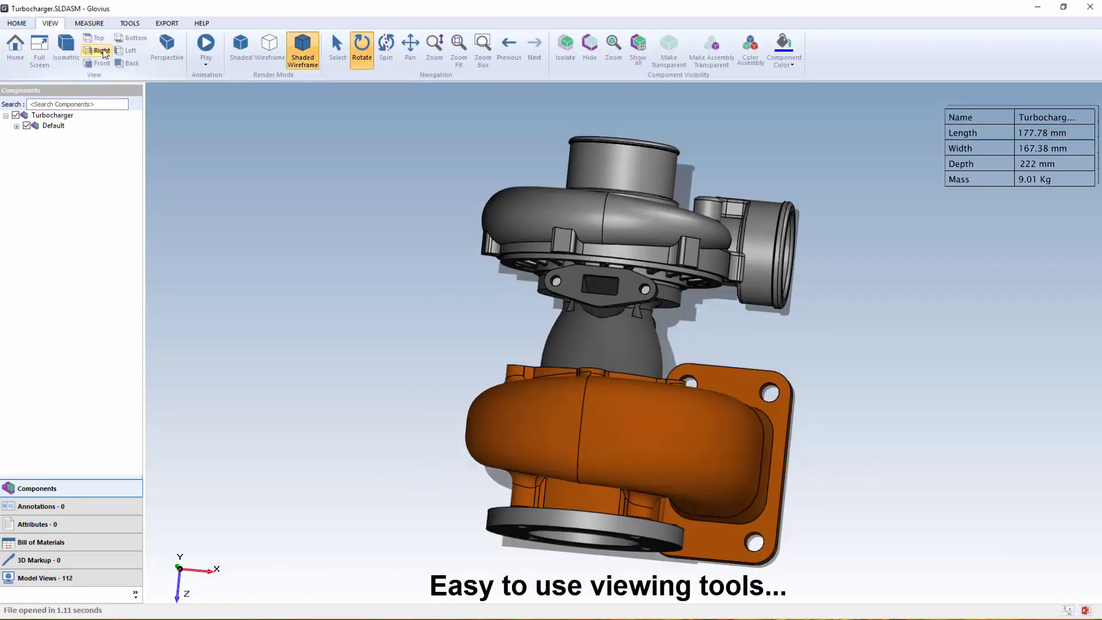
left_click(71, 44)
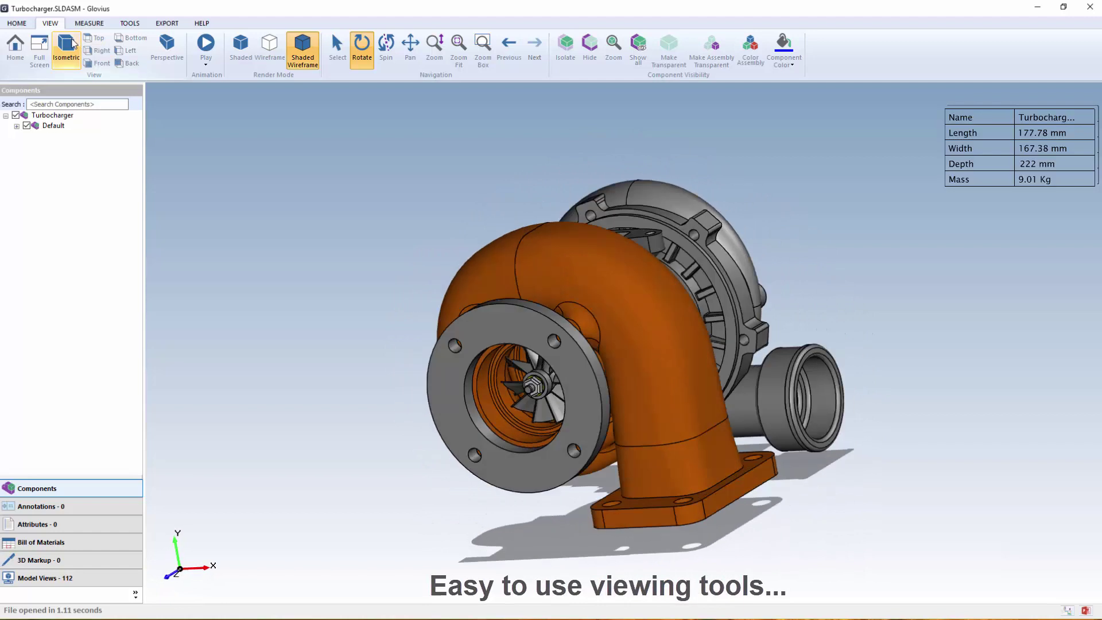
left_click(241, 46)
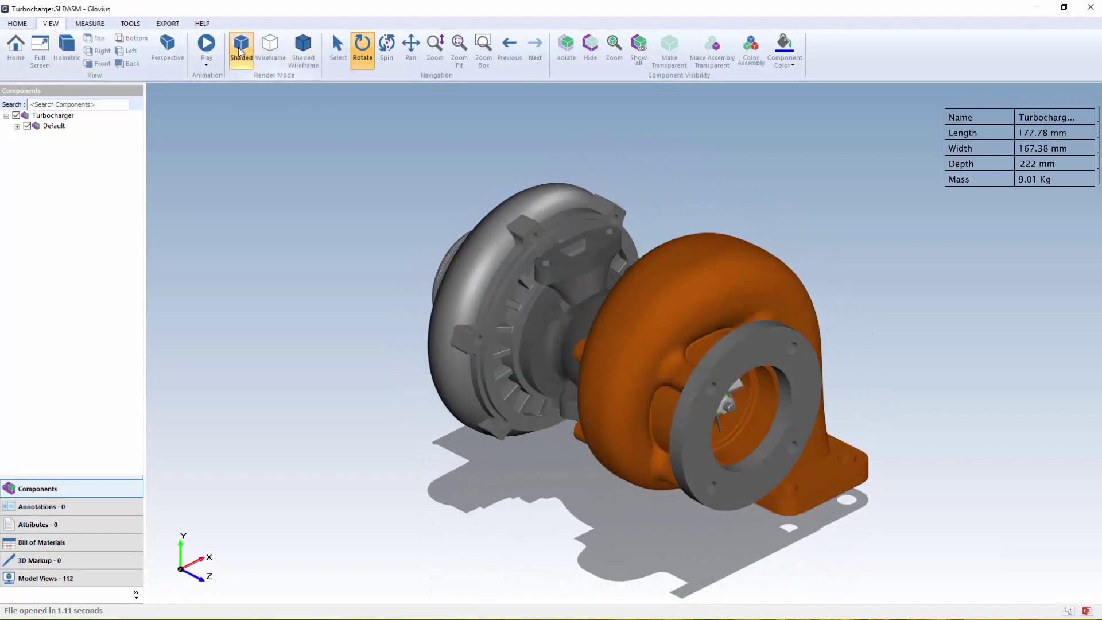
left_click(270, 46)
left_click(302, 47)
Orbit, pan and zoom in for a closer view of the turbocharger
mouse_move(453, 258)
left_mouse_down()
mouse_move(657, 211)
mouse_move(654, 224)
left_mouse_up()
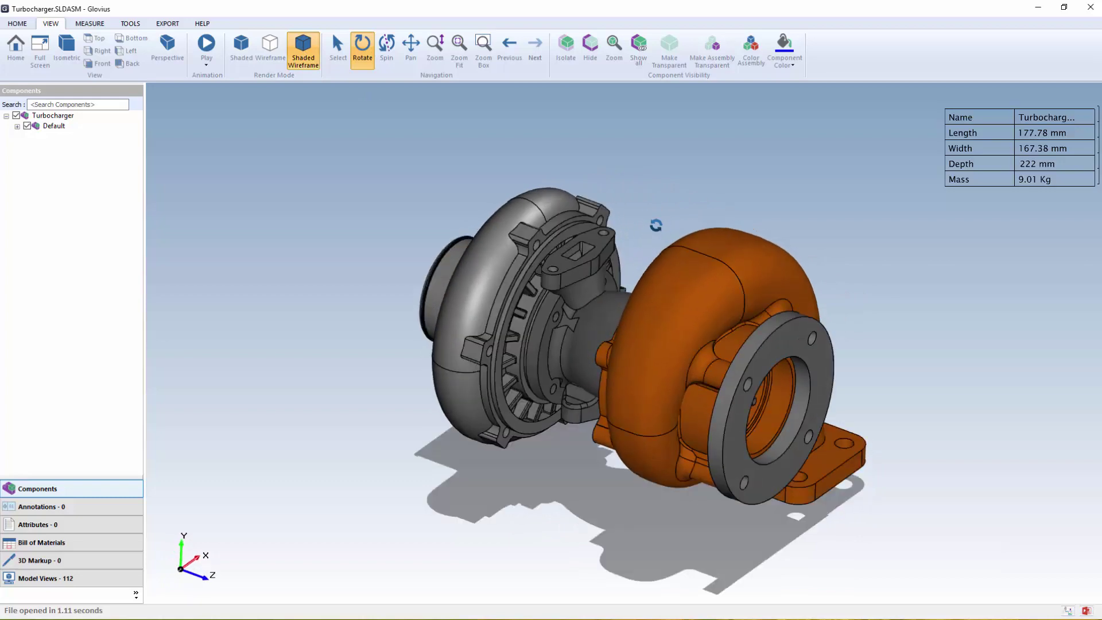
left_click(411, 46)
left_click_drag(469, 170, 622, 177)
left_click(435, 47)
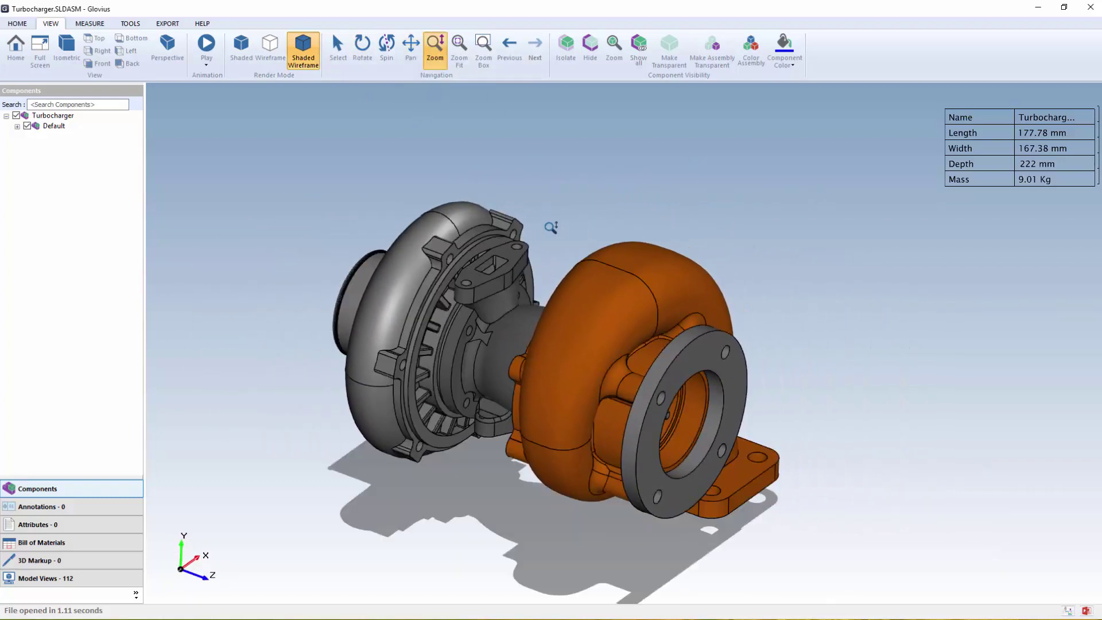
mouse_move(551, 228)
left_mouse_down()
mouse_move(561, 157)
mouse_move(563, 211)
left_mouse_up()
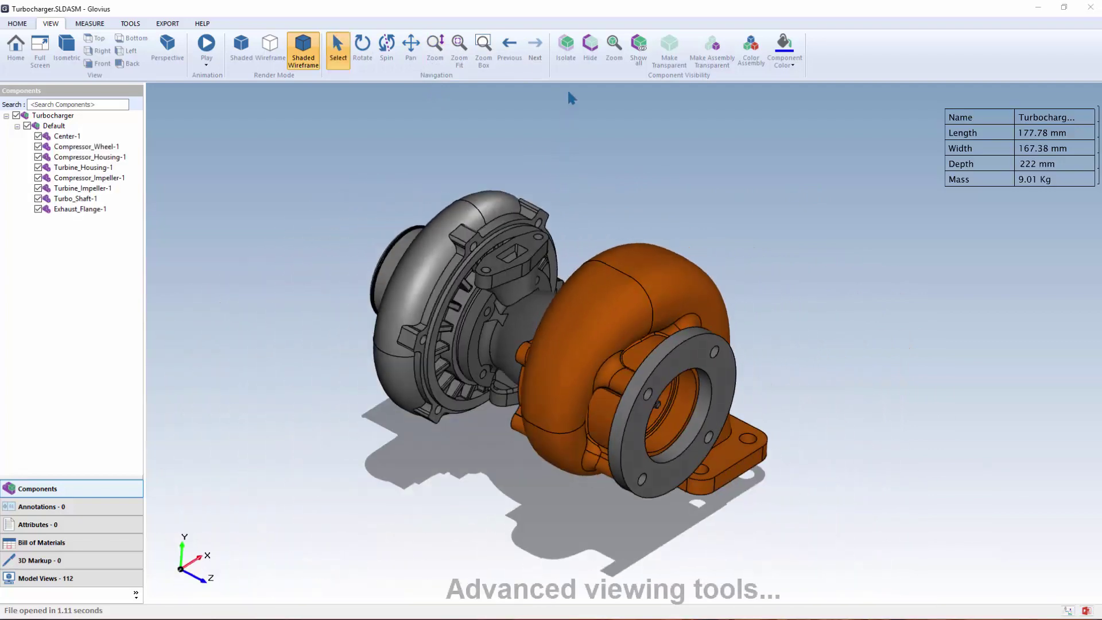
Isolate, restore and hide the turbine housing, then zoom onto the impeller and orbit to the flange
left_click(566, 46)
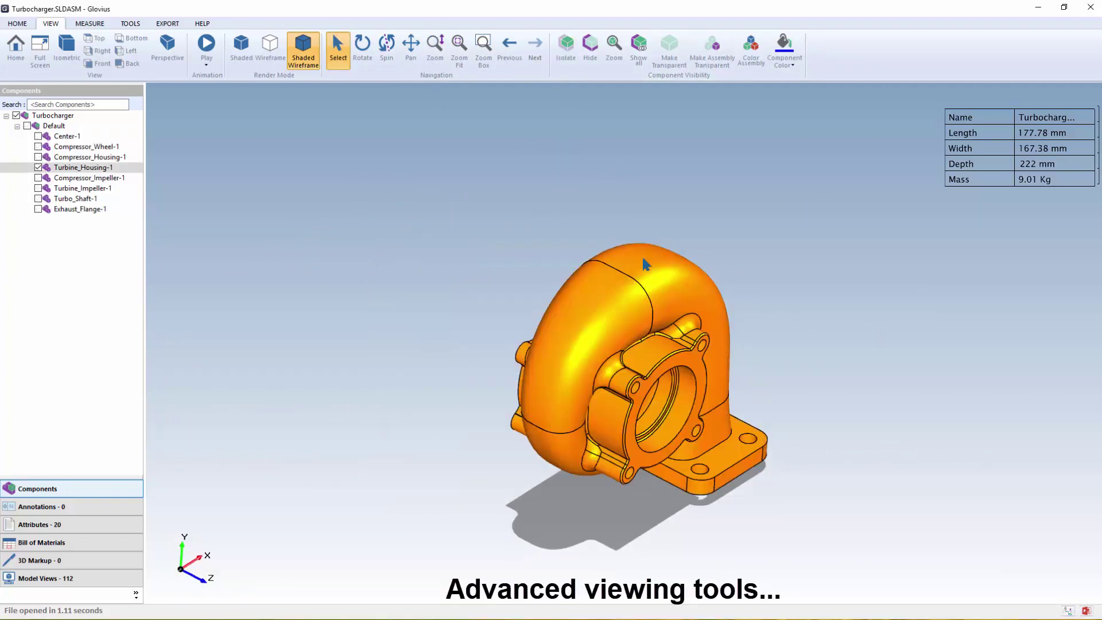
left_click(642, 63)
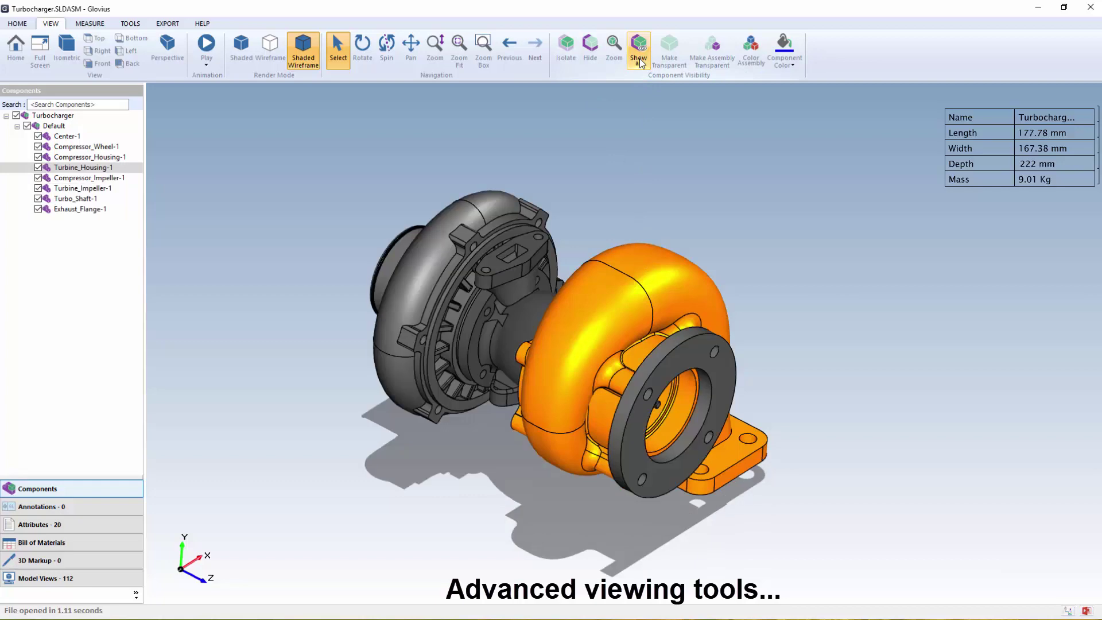
left_click(590, 52)
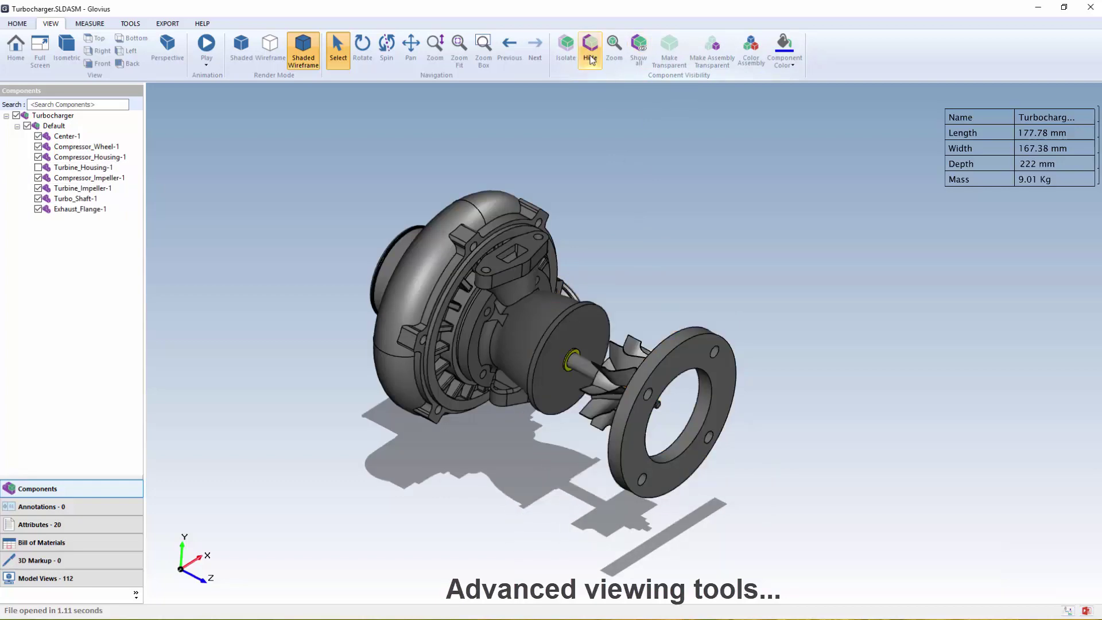
left_click(634, 347)
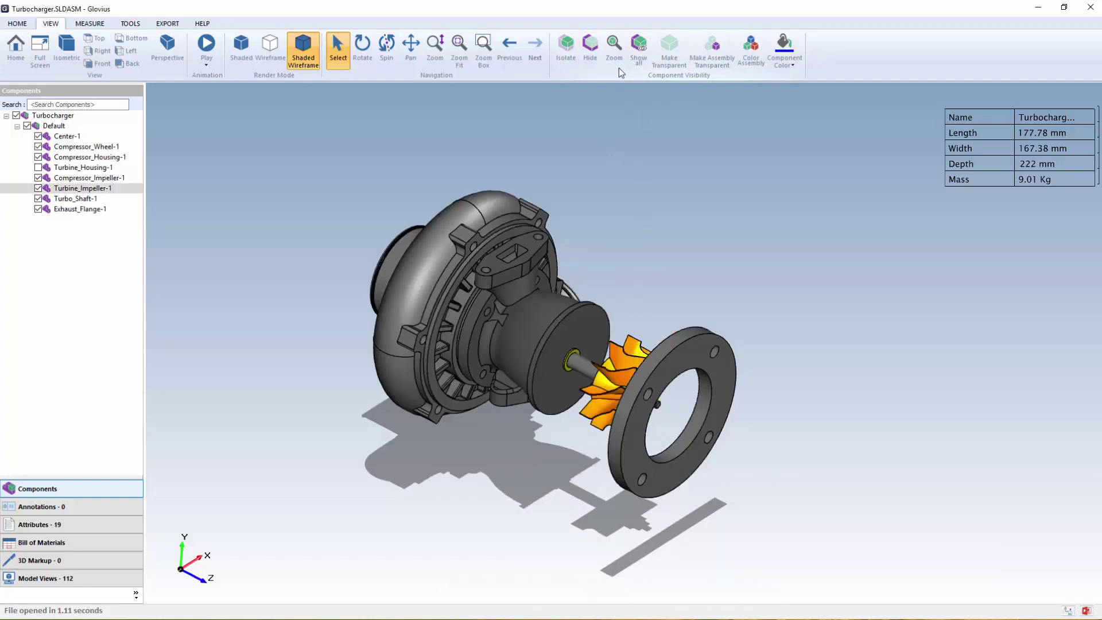
left_click(614, 52)
left_click_drag(647, 123, 709, 163)
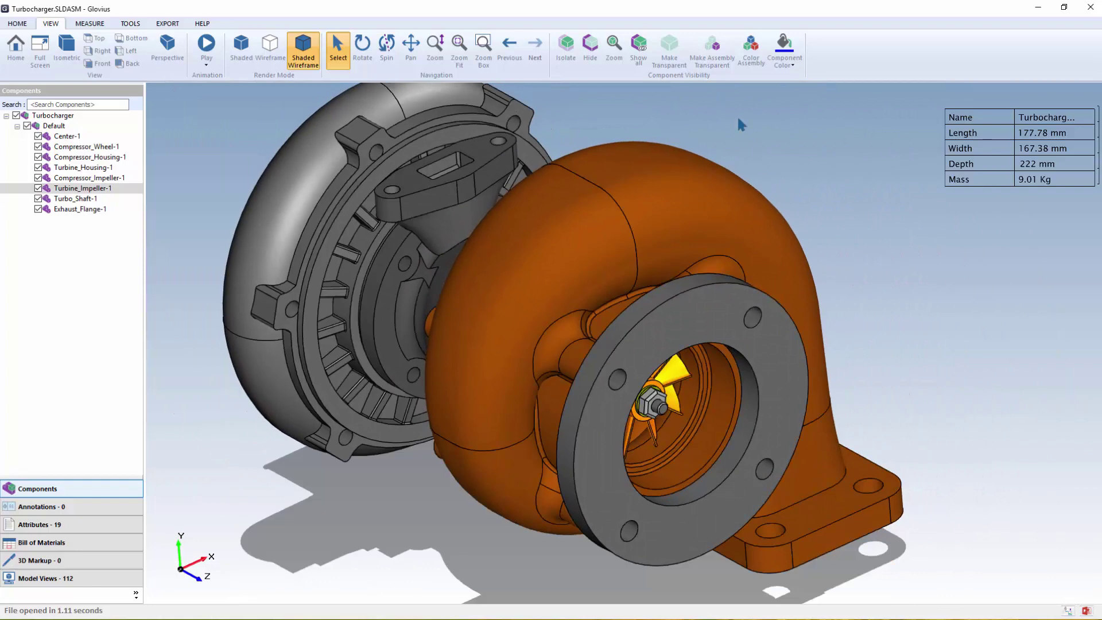
Make the turbine housing transparent and give each assembly part a distinct colour
left_click(698, 191)
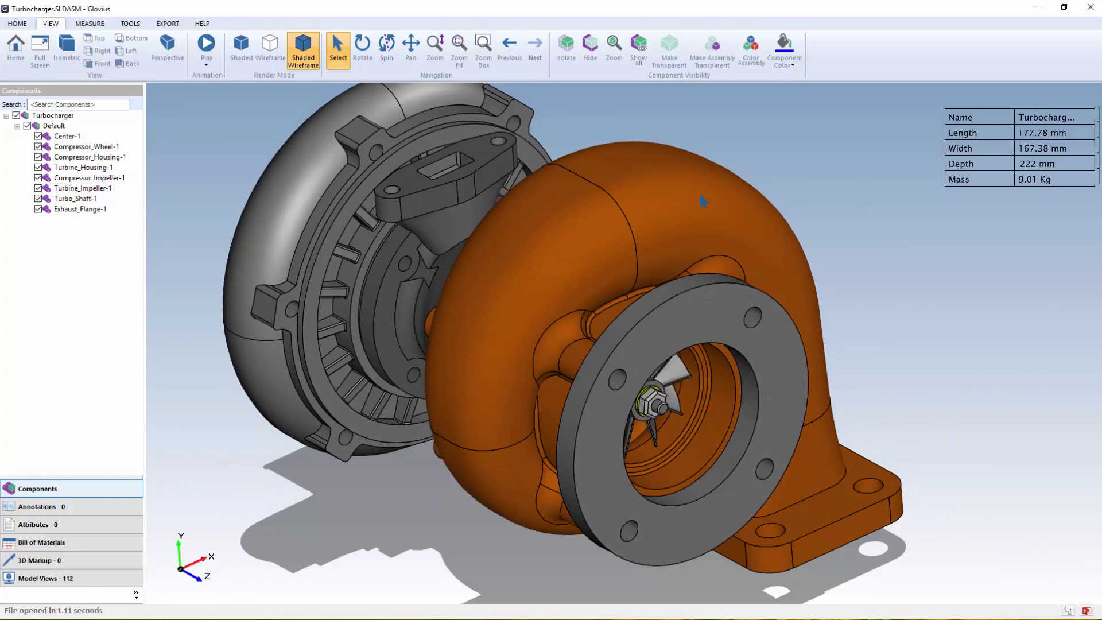
left_click(666, 56)
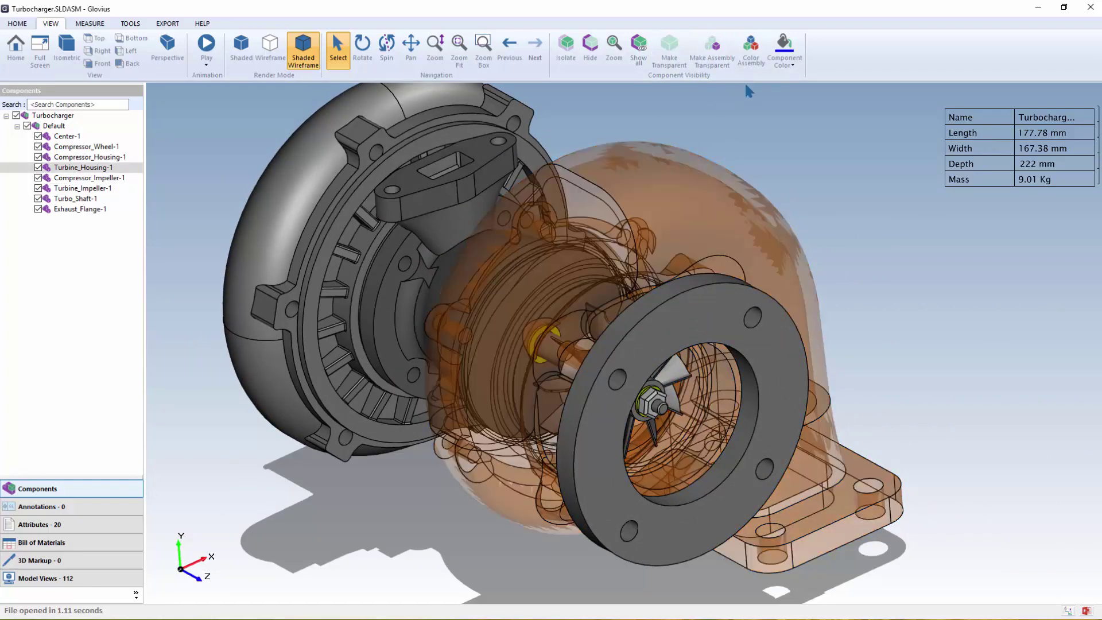
left_click(751, 52)
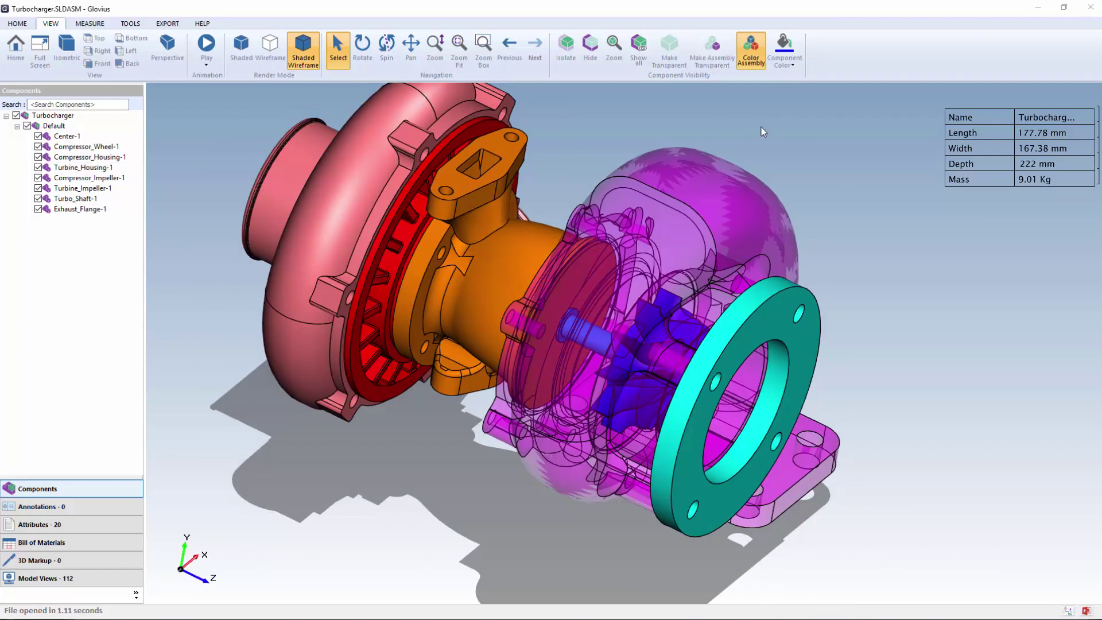
Remove the per-part colouring and toggle Center-1 hidden and visible again
left_click(750, 50)
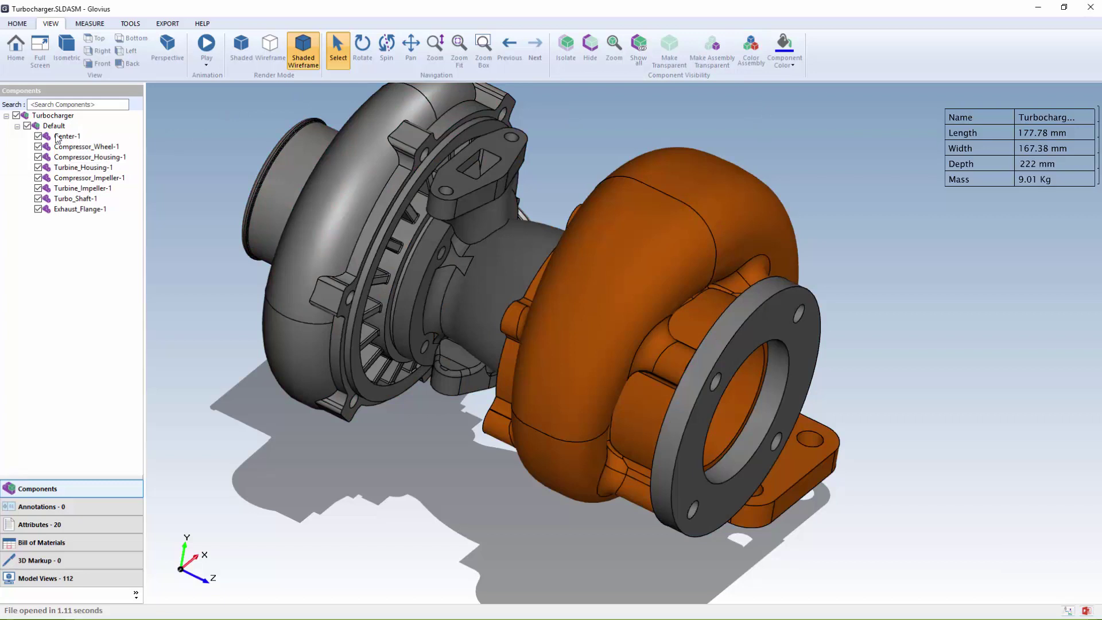
left_click(39, 136)
left_click(39, 136)
Browse the Annotations, Attributes, BOM and 3D Markup panels, then apply the Trimetric saved view
left_click(56, 506)
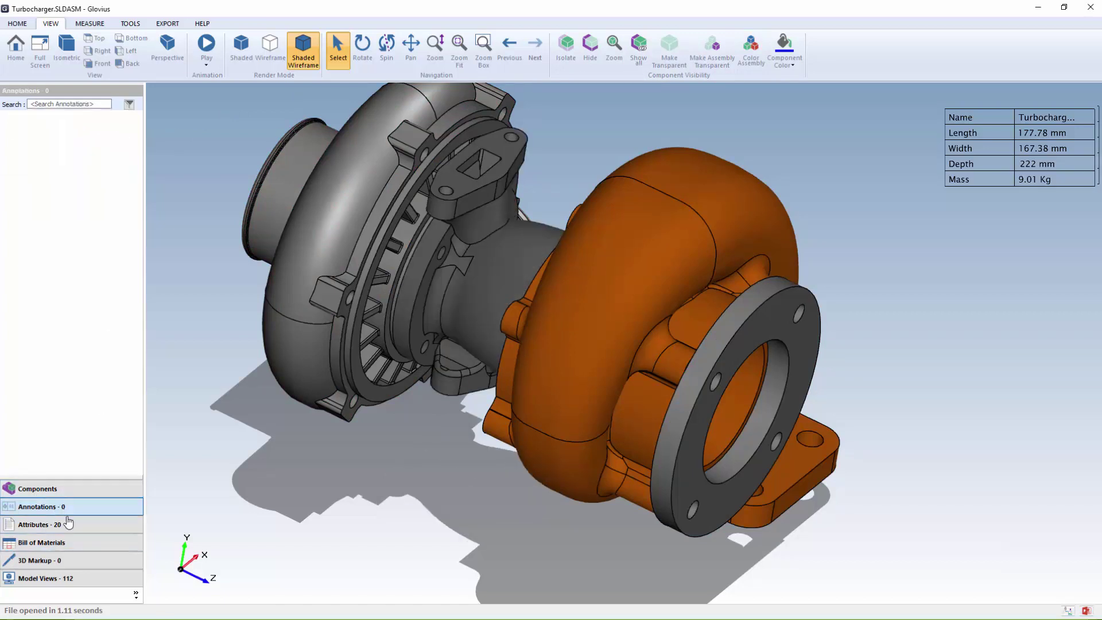
left_click(73, 525)
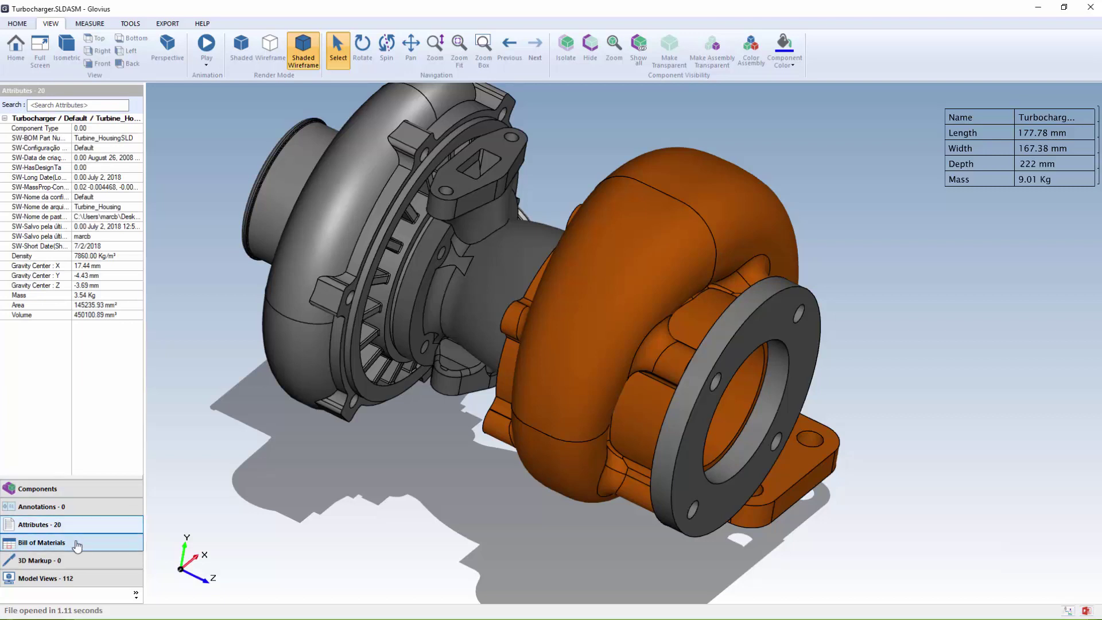
left_click(77, 543)
left_click(84, 560)
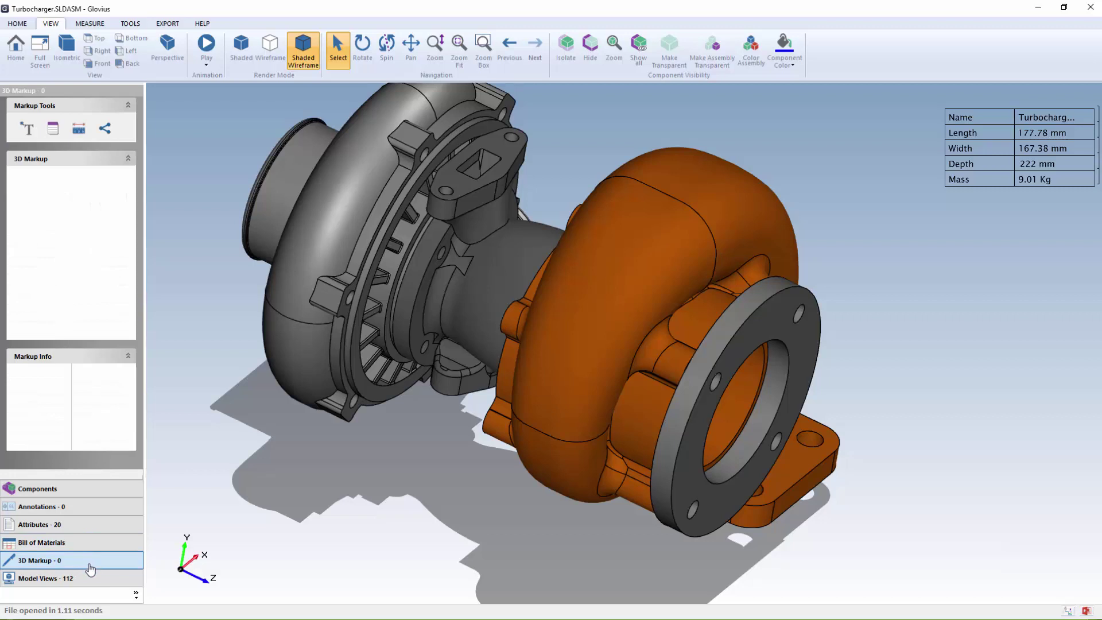
left_click(89, 577)
left_click(42, 290)
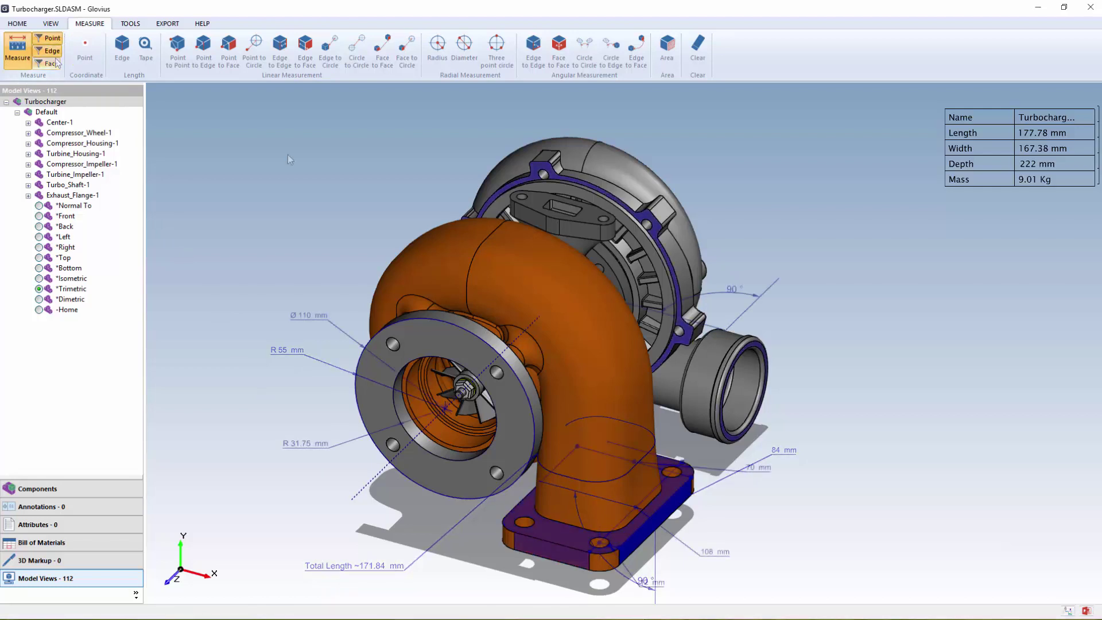
Measure the 63.64 mm circle-to-circle distance between two flange holes
left_click(359, 67)
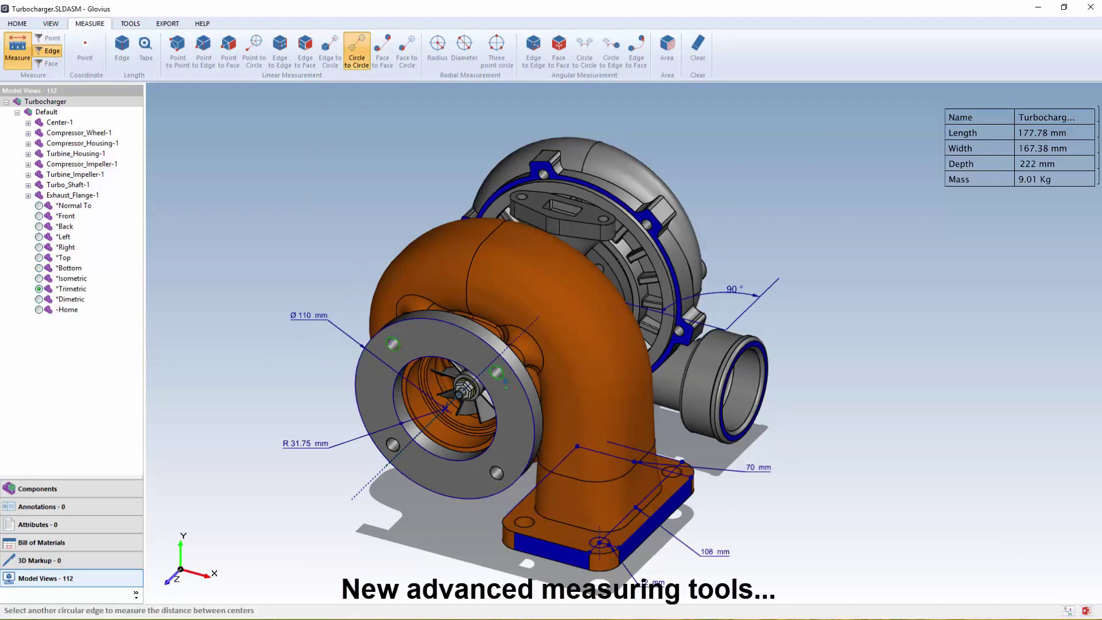
left_click(497, 372)
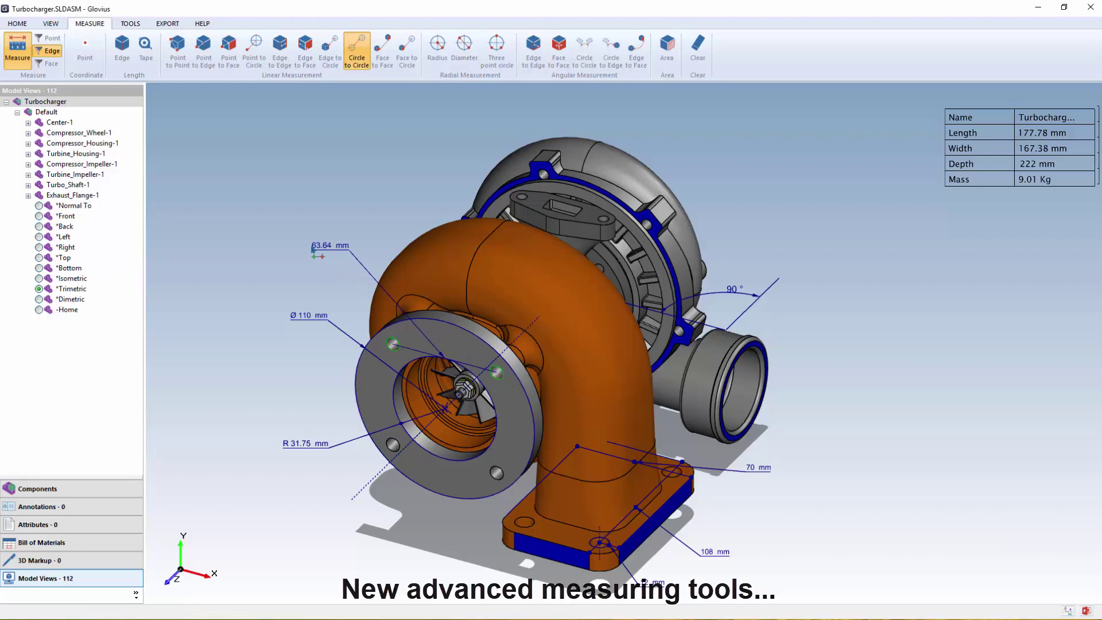
left_click(310, 248)
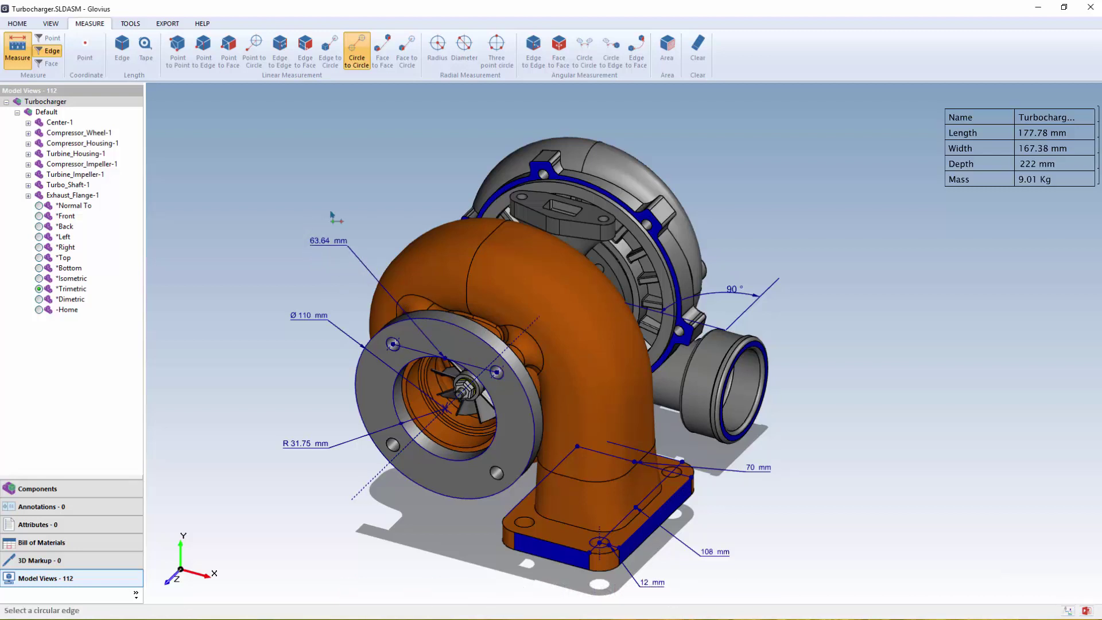
Measure the flange face area (about 6116.33 mm²) and place its label
left_click(667, 48)
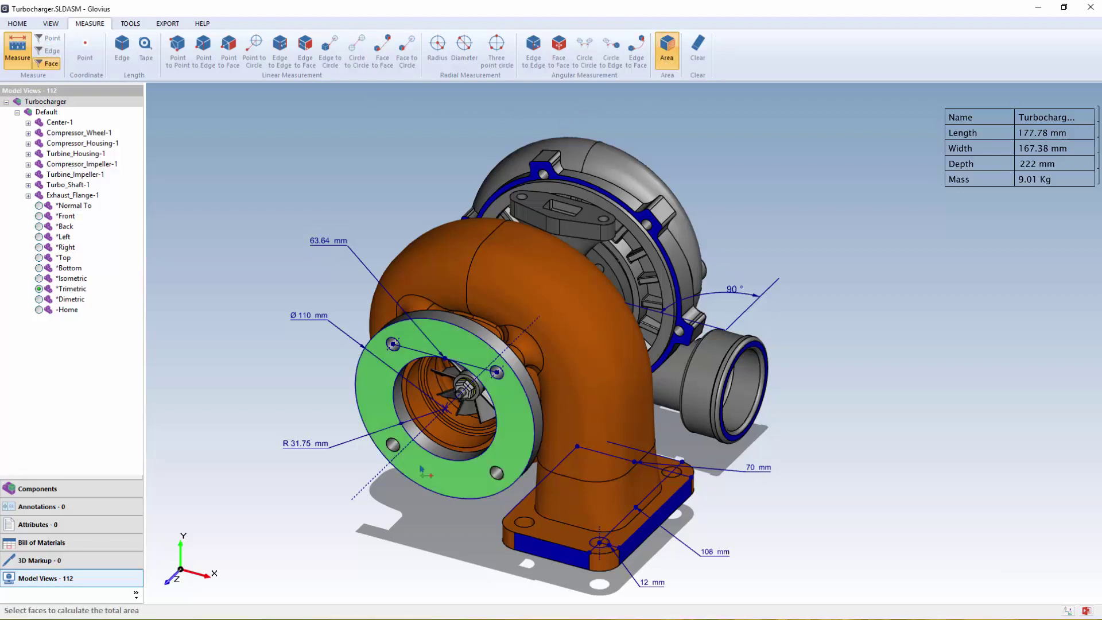
left_click(440, 487)
left_click(301, 539)
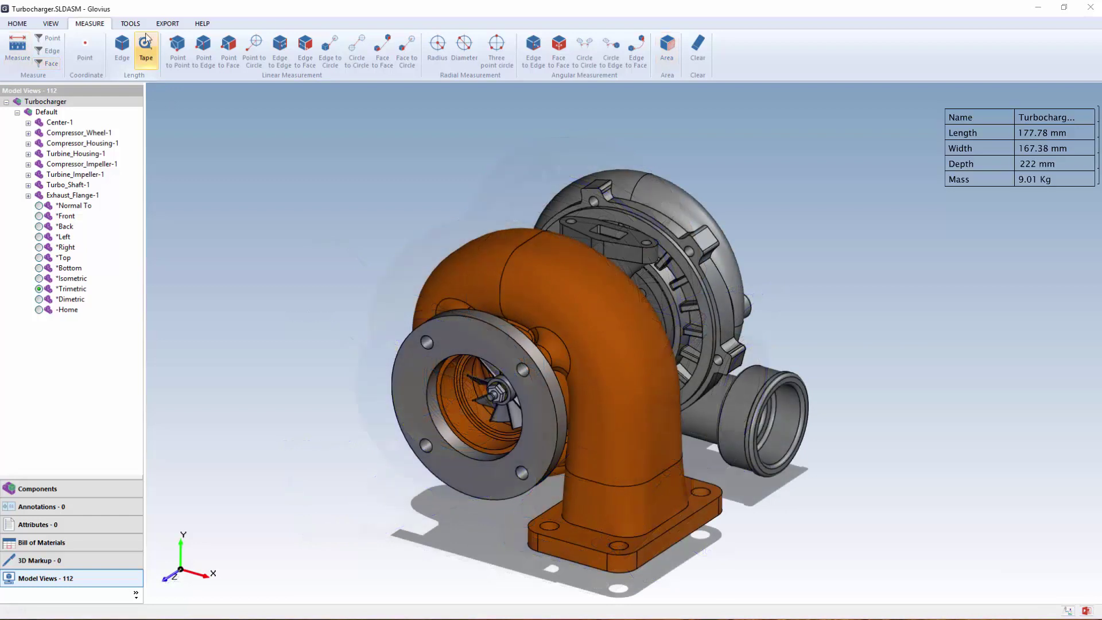
Section the turbocharger with a shifted XY plane, then add a YZ plane moved 3.54 mm
left_click(222, 46)
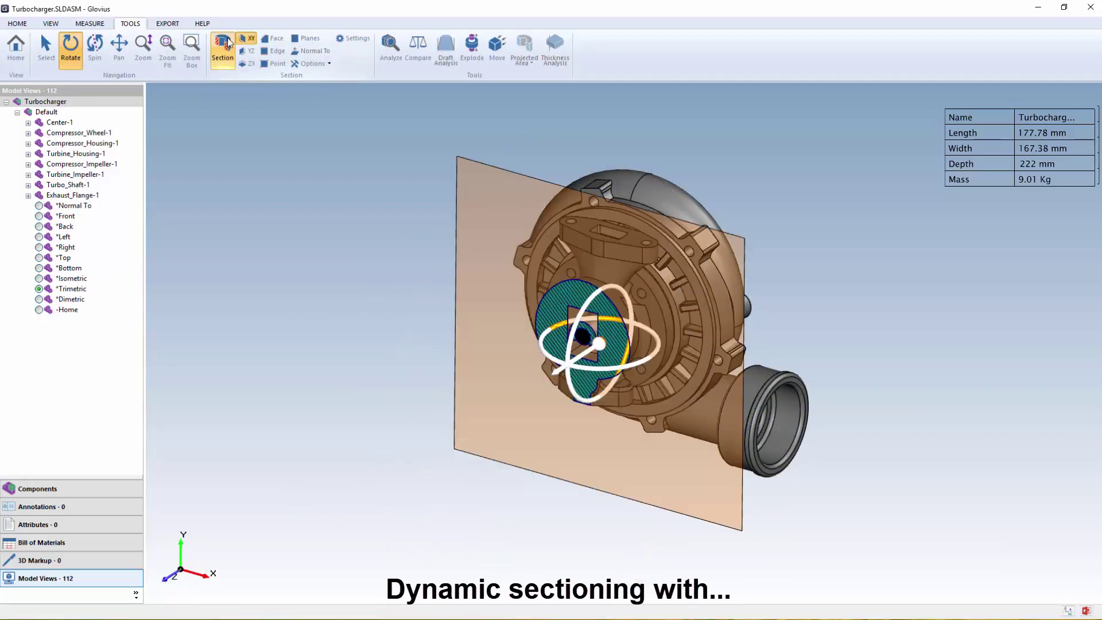
left_click_drag(486, 213, 406, 265)
left_click(249, 51)
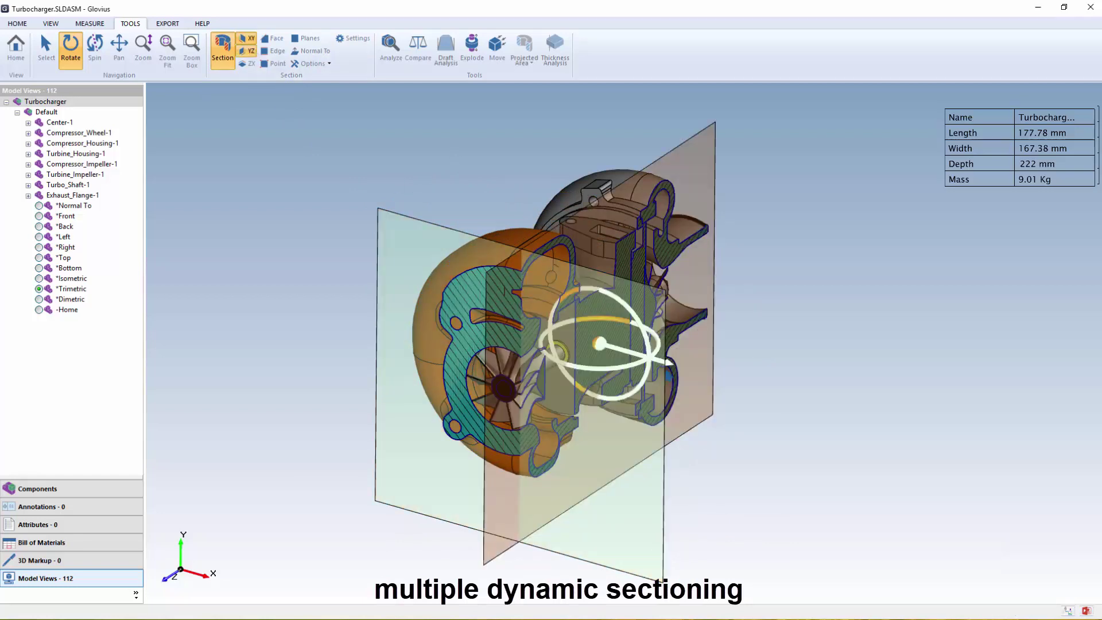
left_click_drag(648, 364, 641, 364)
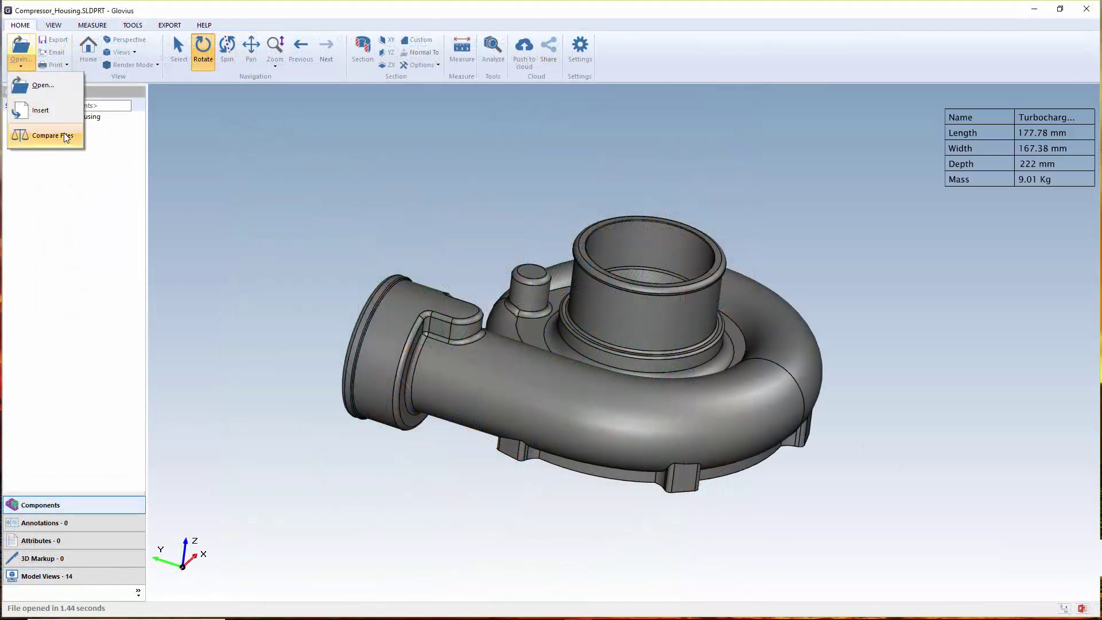
Compare against Compressor_Housing_V2.SLDPRT and orbit to inspect the differences on the underside
left_click(61, 140)
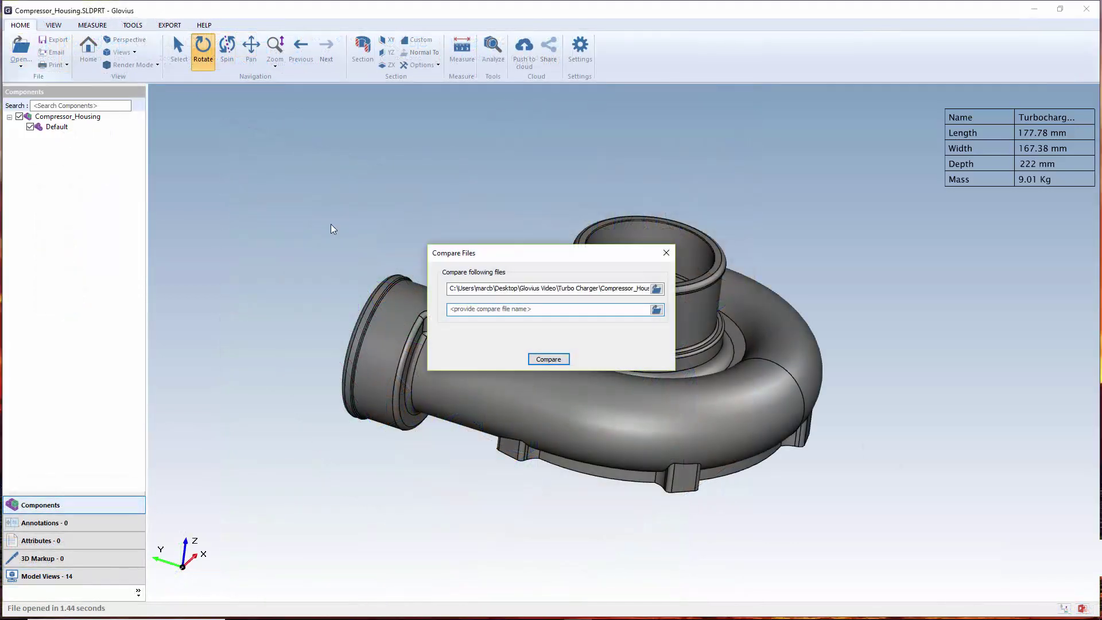
left_click(656, 310)
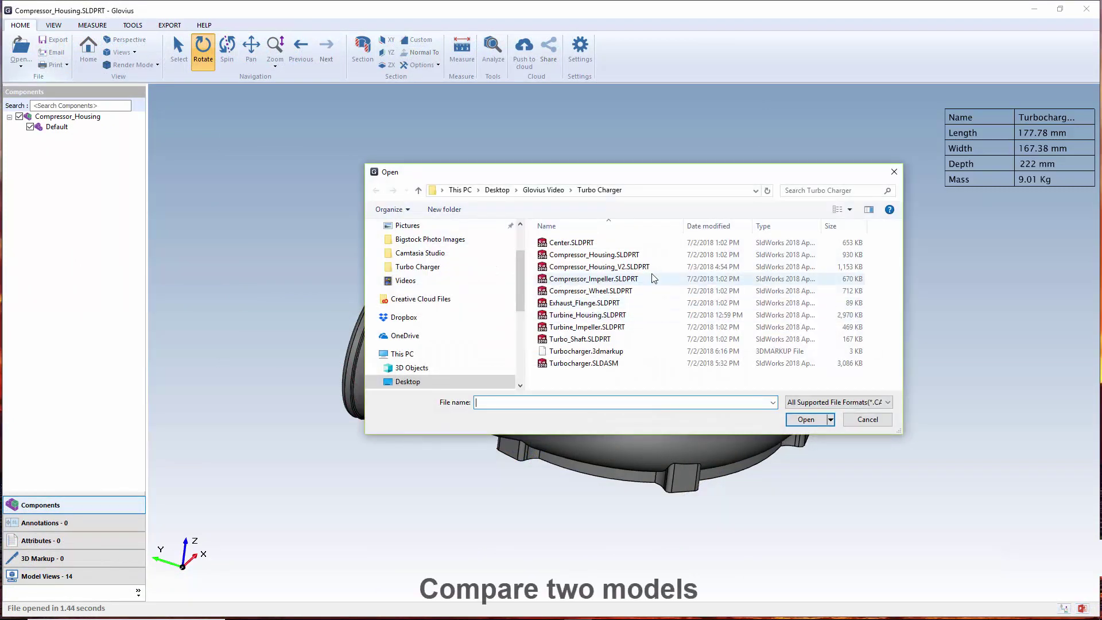
left_click(653, 267)
left_click(805, 419)
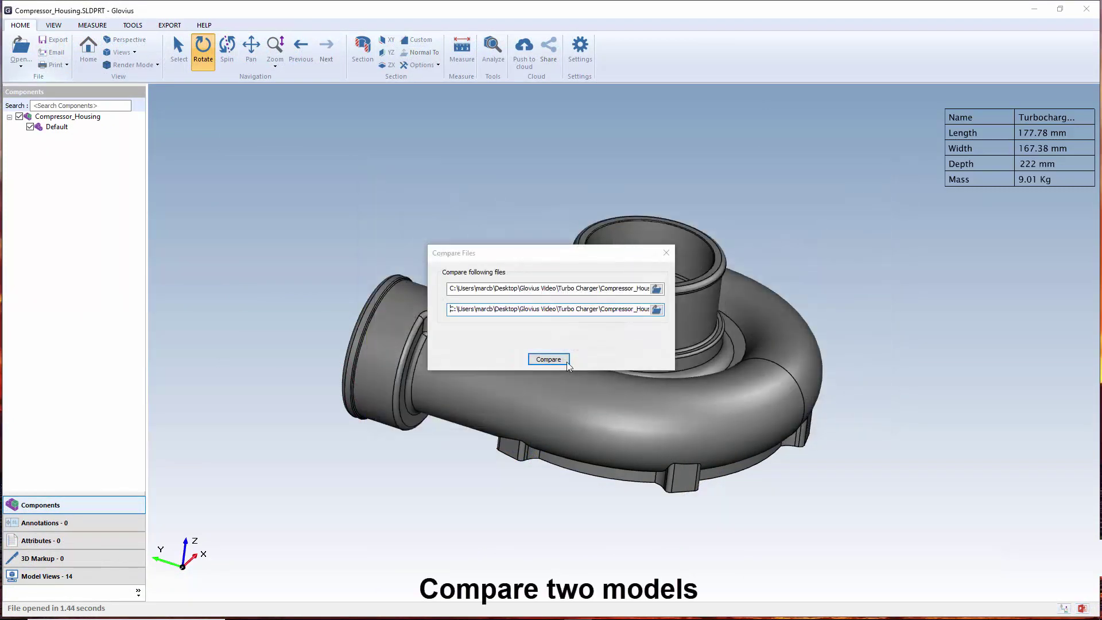
left_click(549, 359)
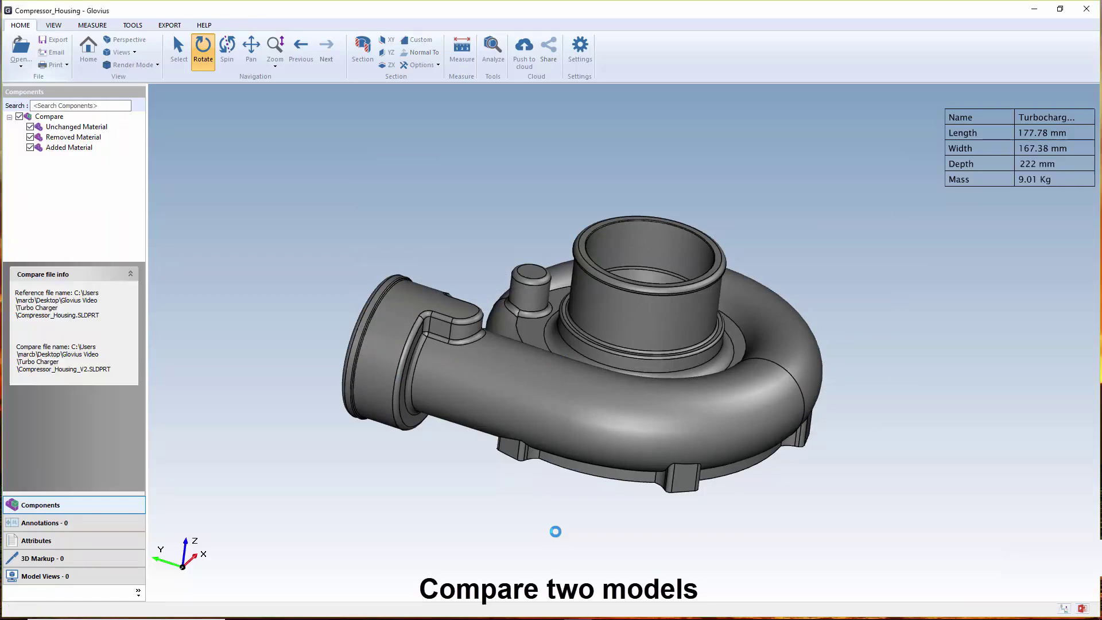
left_click_drag(545, 512, 566, 367)
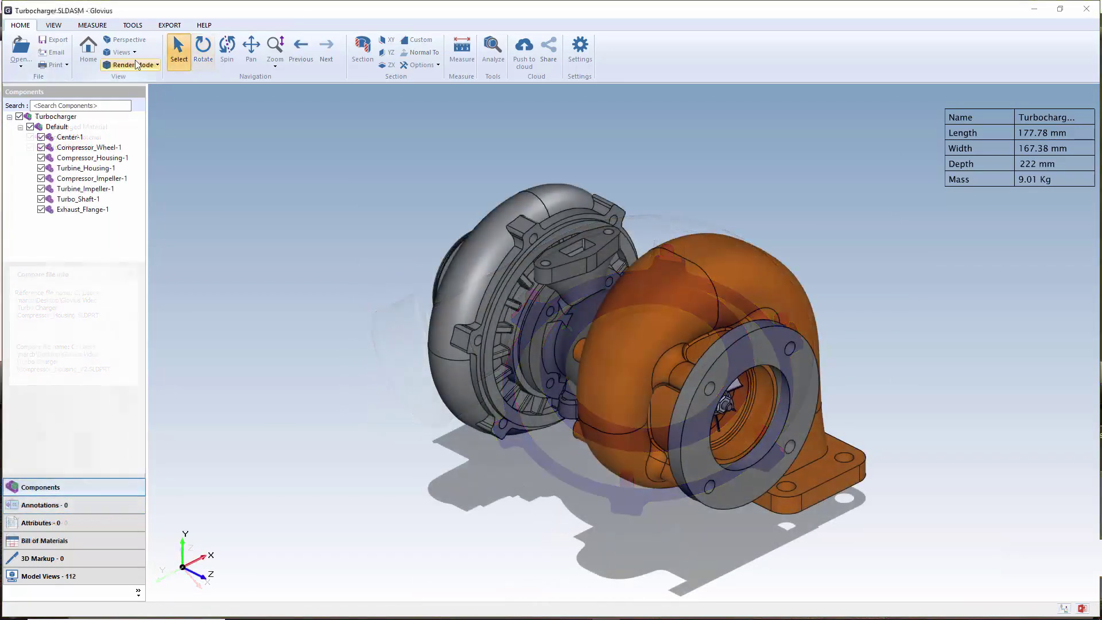
Explode the turbocharger into its separate parts, then collapse it back
left_click(133, 25)
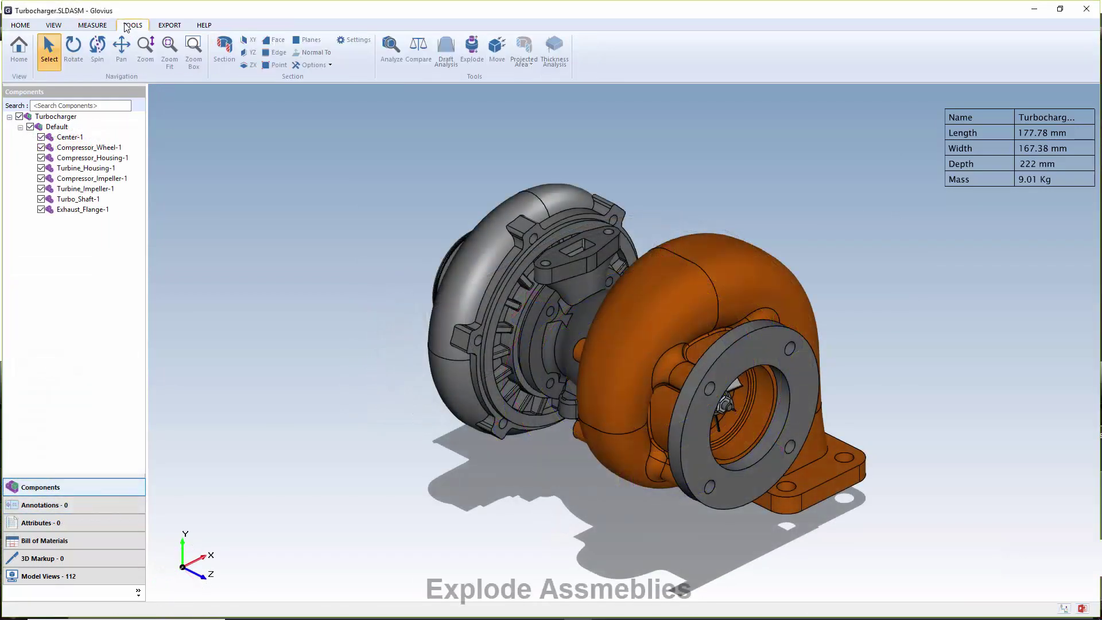
left_click(472, 49)
scroll(640, 378, "up", 3)
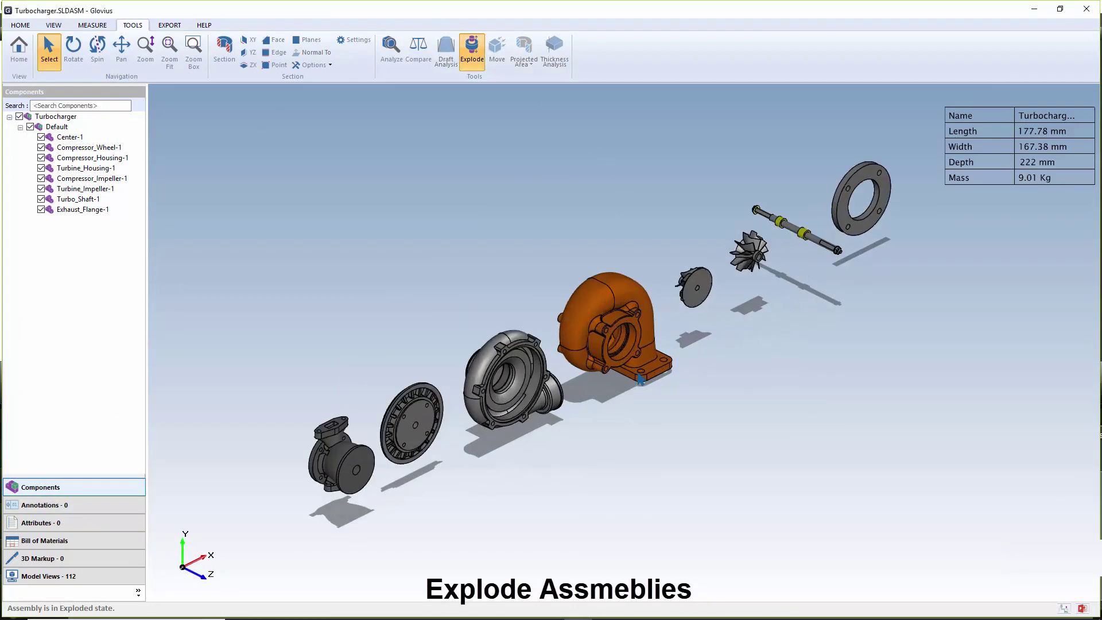
left_click(468, 60)
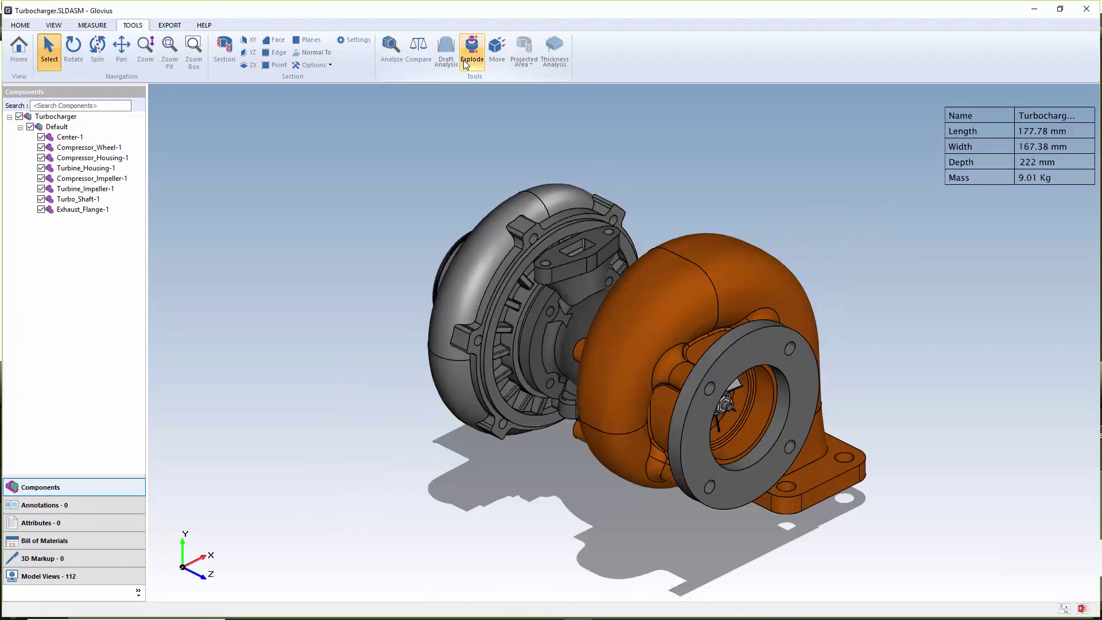
Review the turbine housing's mass properties, close the report, then analyze the whole assembly
left_click(667, 290)
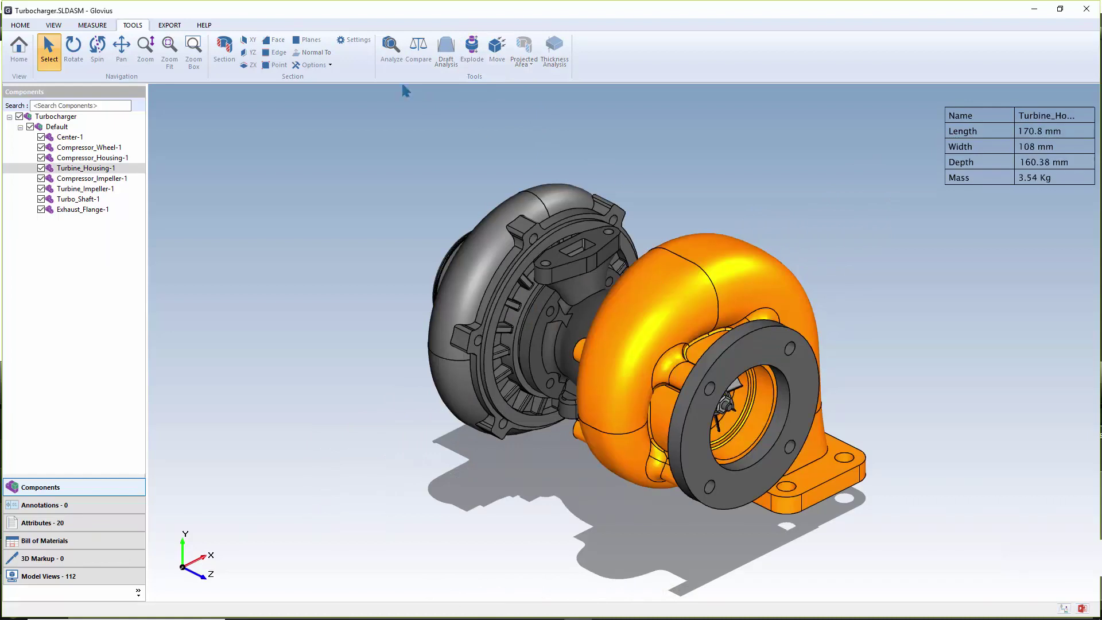
left_click(391, 57)
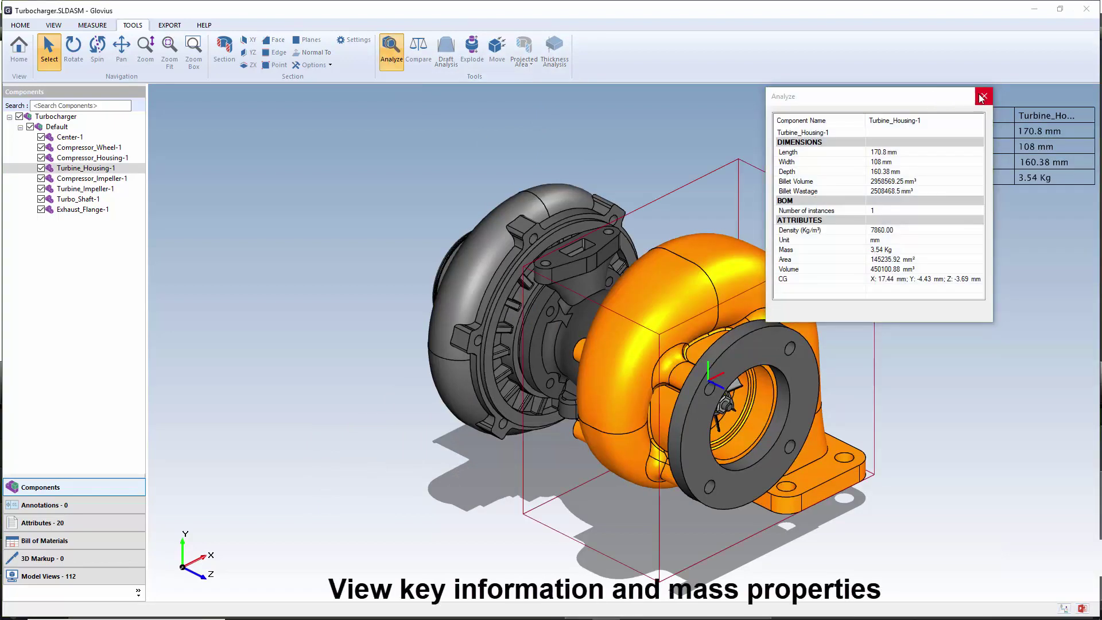
left_click(983, 96)
left_click(392, 57)
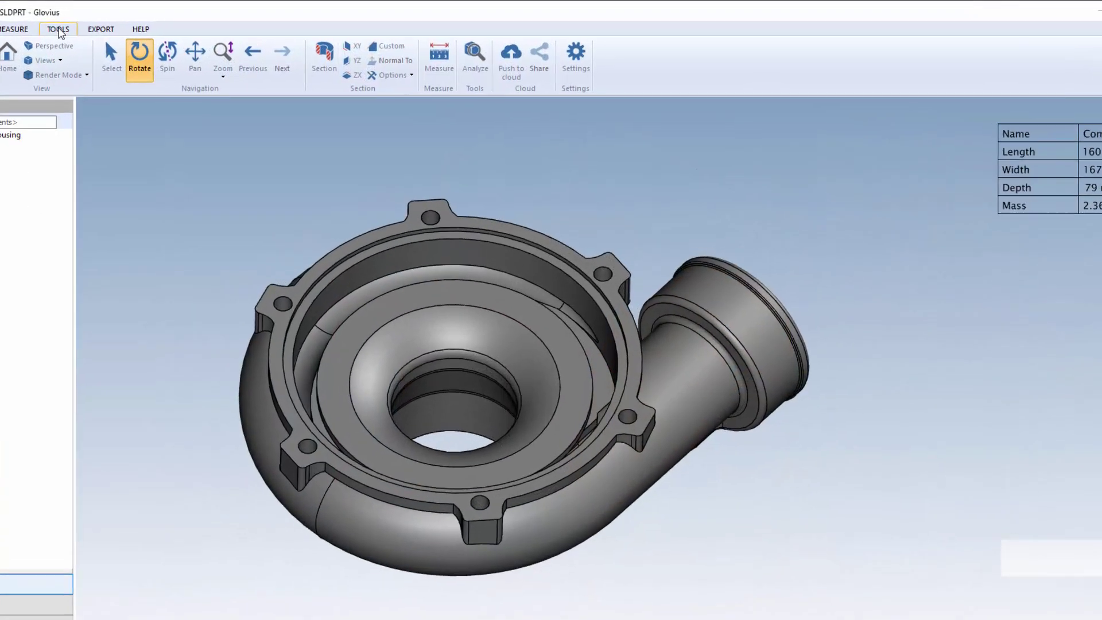
Run Thickness Analysis on the Compressor_Housing body, then clear the thickness colour map
left_click(132, 24)
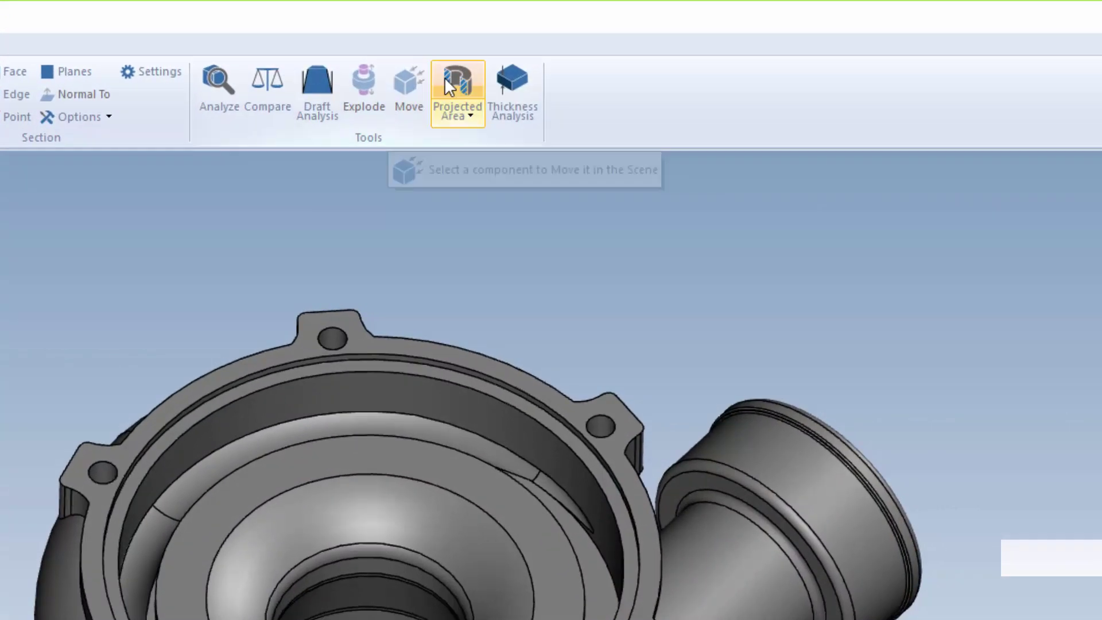
left_click(494, 97)
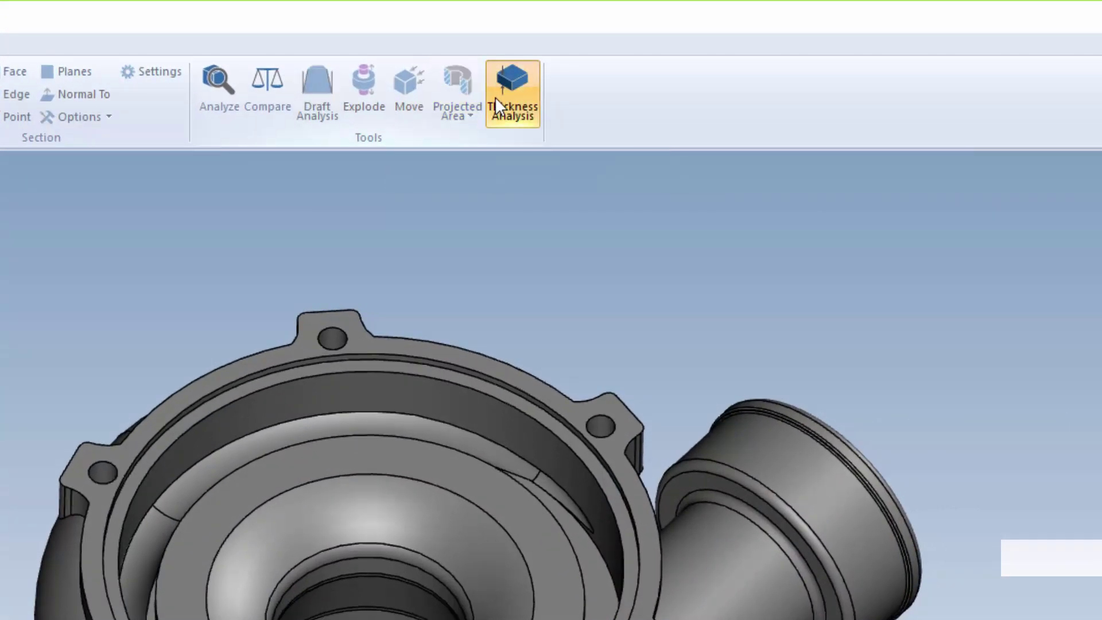
left_click(357, 338)
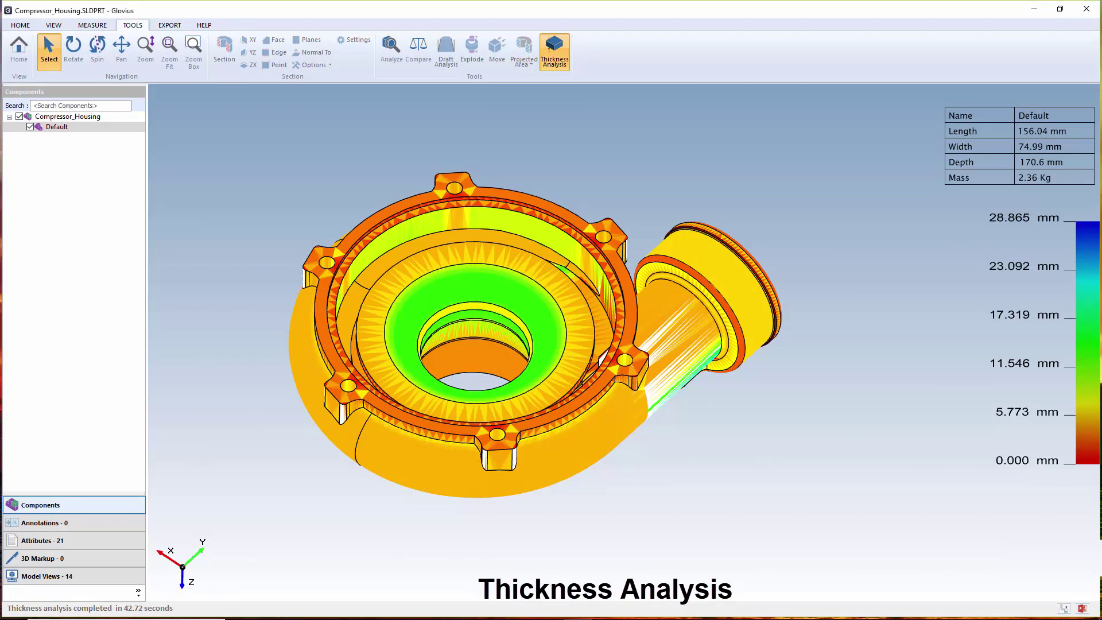
left_click(554, 51)
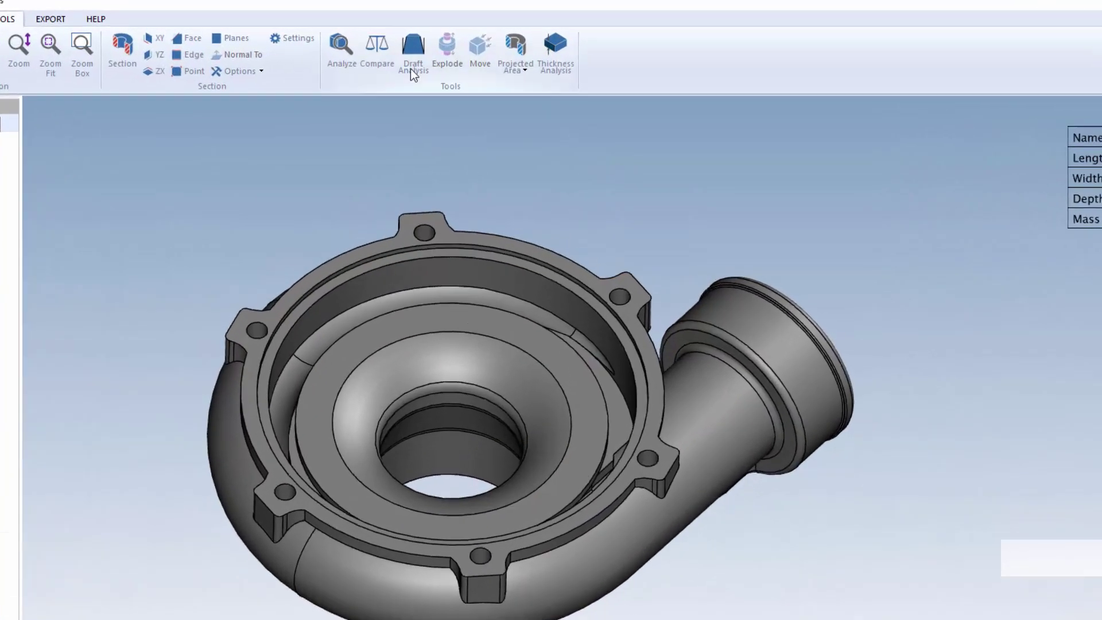
Run a draft analysis on Compressor_Housing, using its flange face as the pull direction (-90° to 90°)
left_click(411, 69)
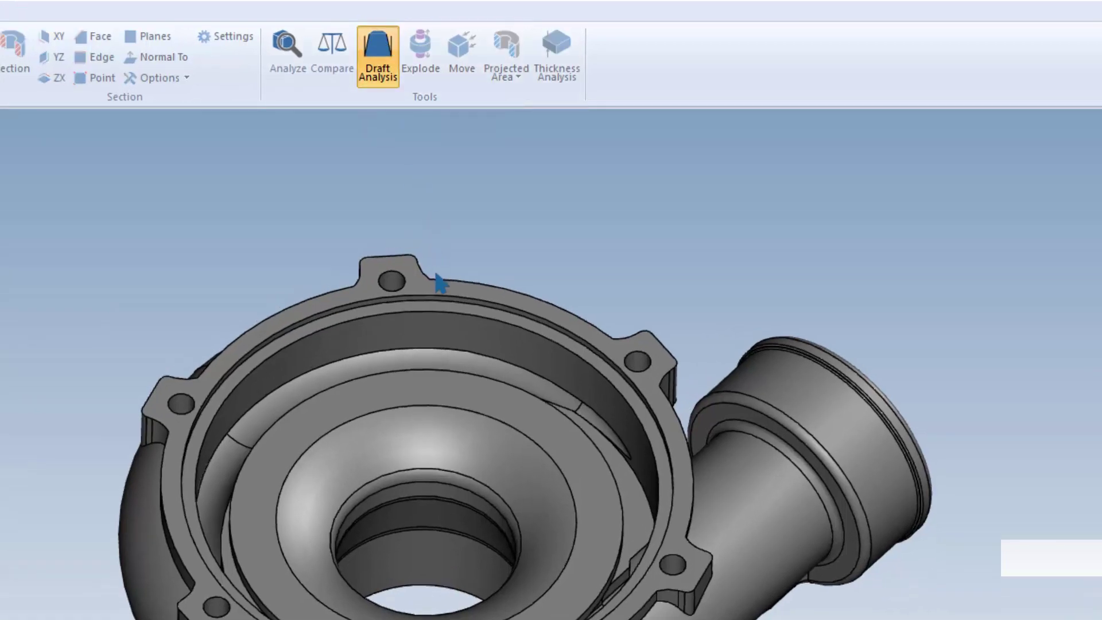
left_click(418, 284)
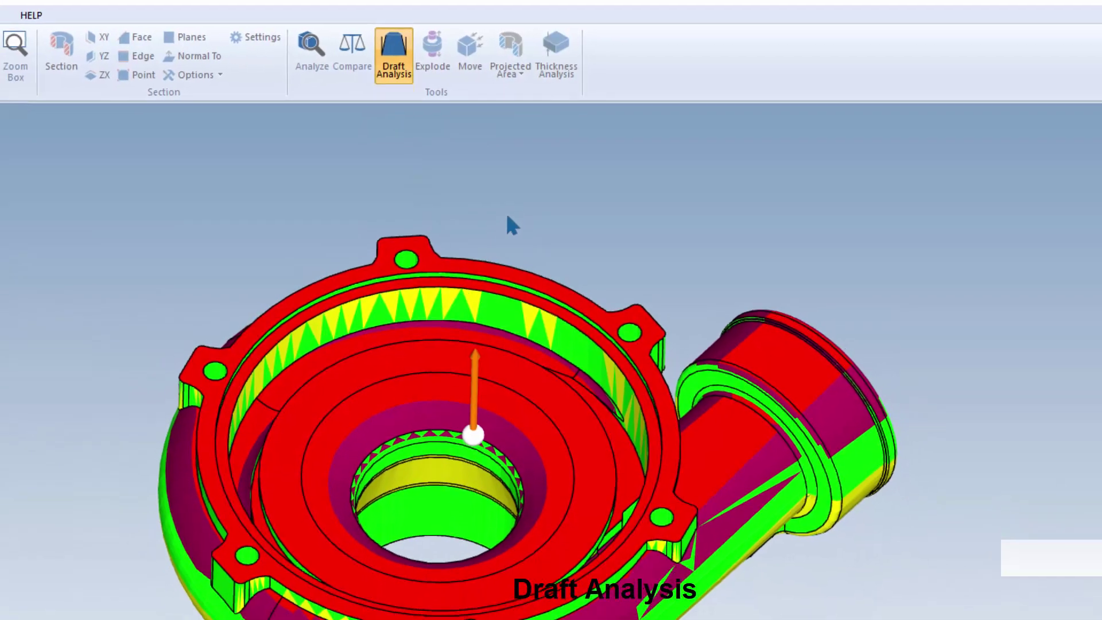
mouse_move(531, 599)
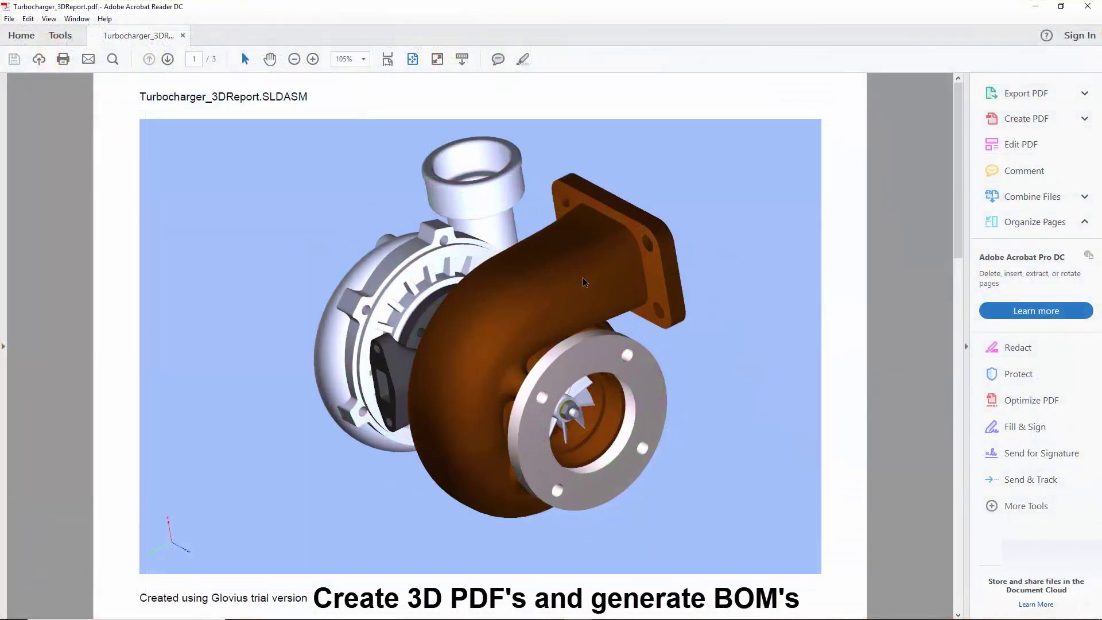
Rotate the turbocharger 3D model inside Turbocharger_3DReport.pdf to a new orientation
left_click_drag(583, 277, 326, 323)
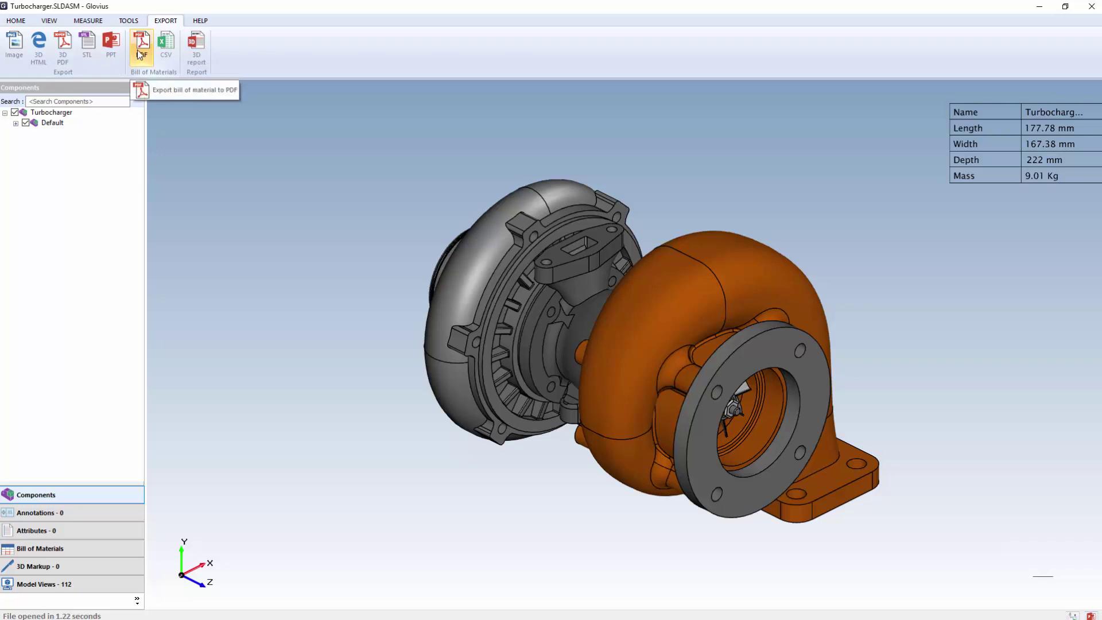
Export the turbocharger's bill of materials to CSV and push the assembly to cloud.glovius.com
left_click(166, 57)
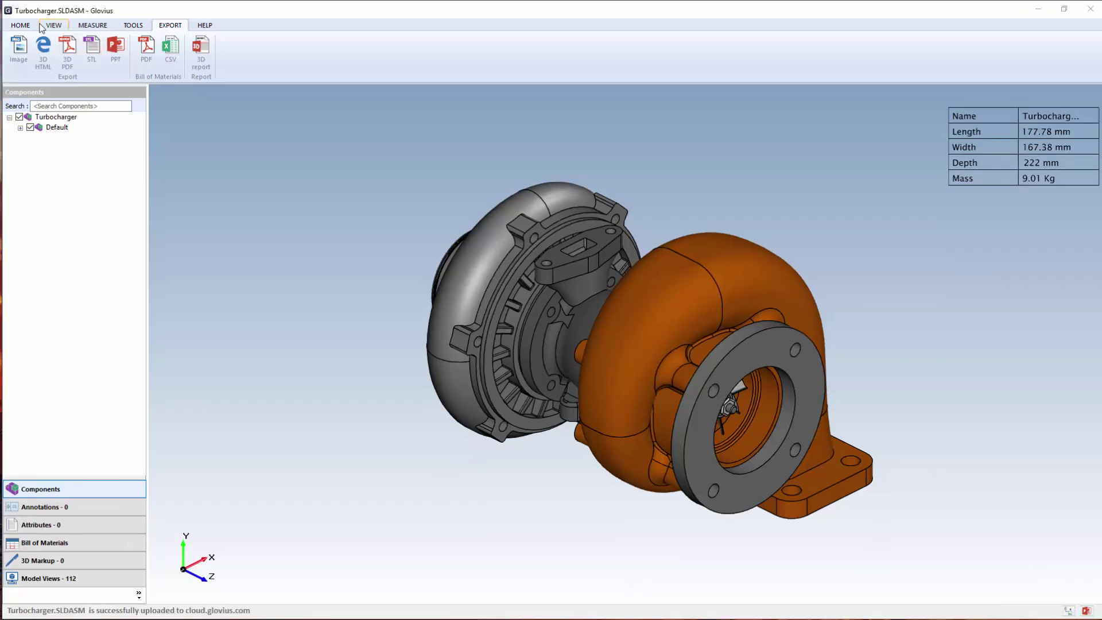
left_click(26, 25)
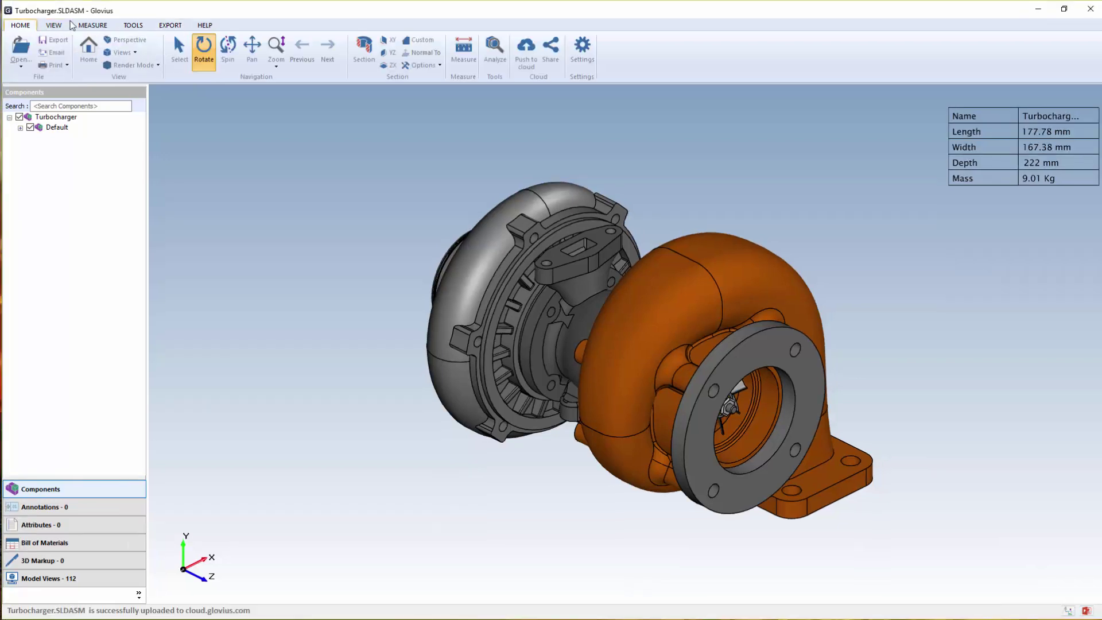
left_click(527, 64)
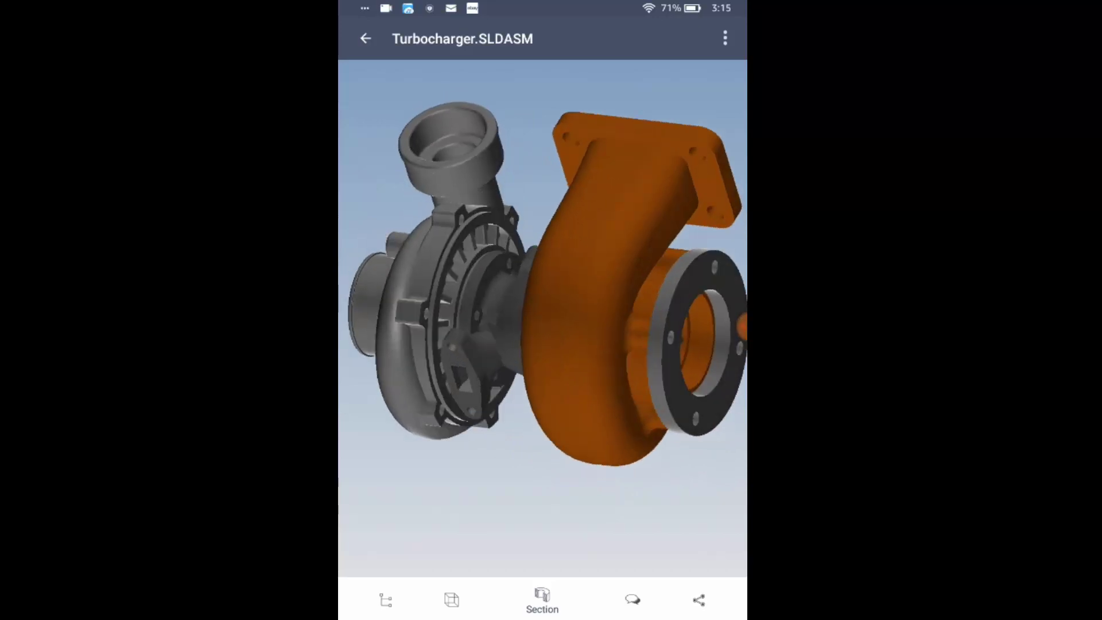
On mobile, cut the turbocharger with a YZ section, remove it, then isolate the orange housing
left_click(500, 599)
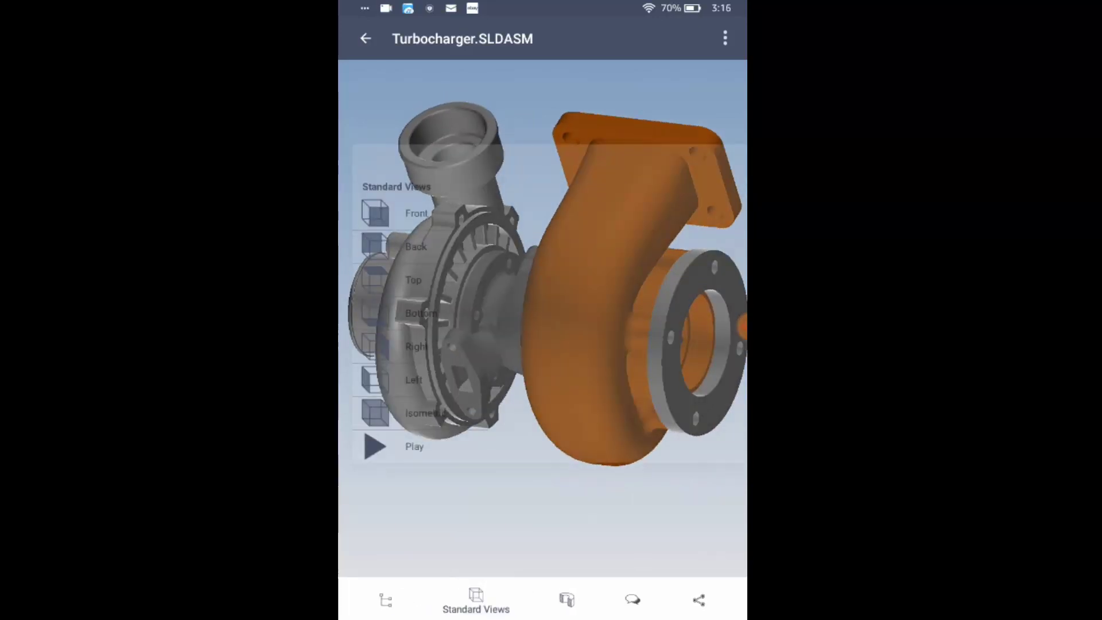
left_click(566, 599)
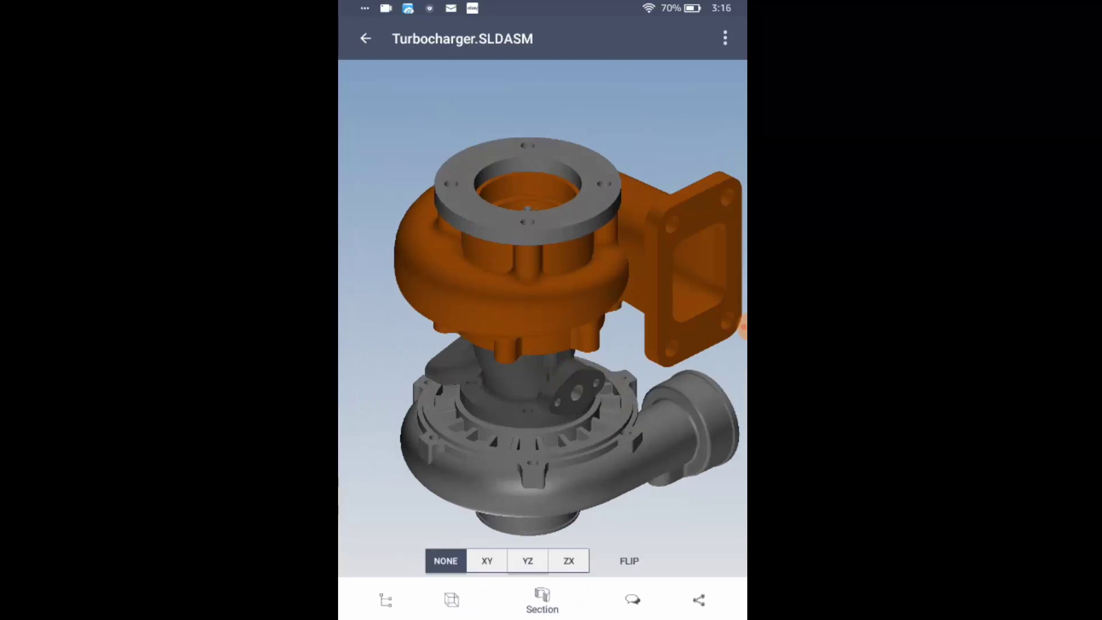
left_click(528, 561)
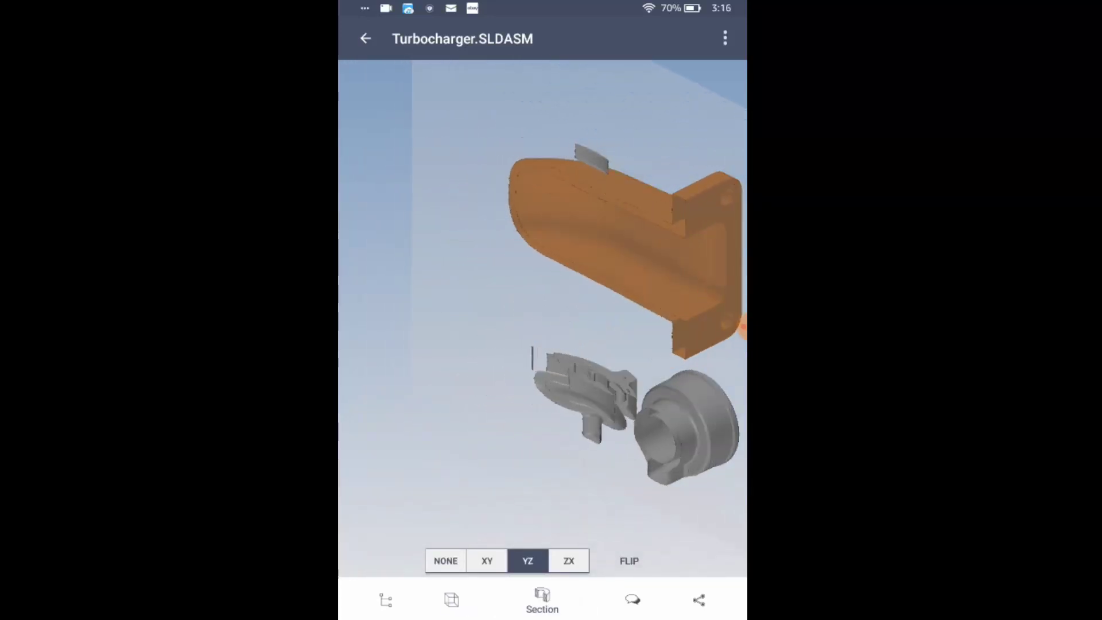
left_click(542, 600)
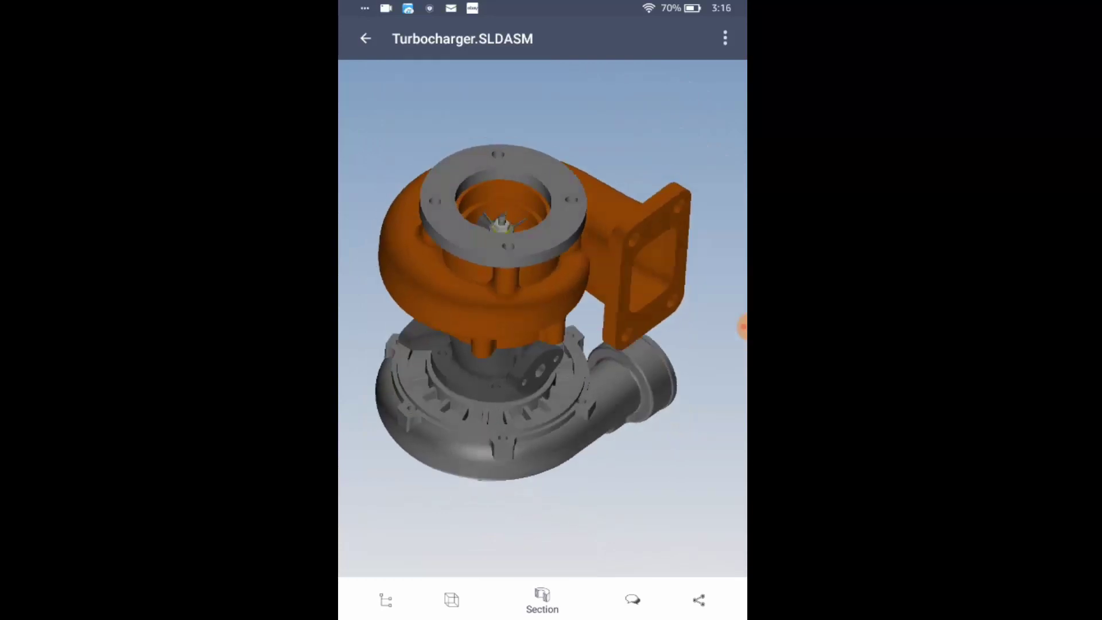
left_click(499, 298)
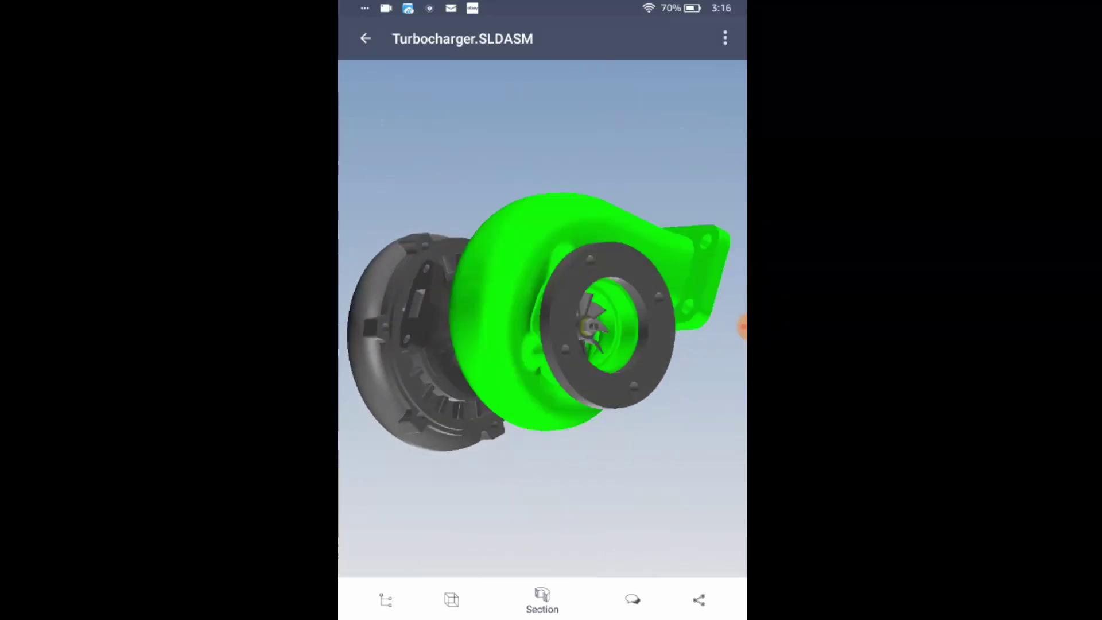
left_click(690, 38)
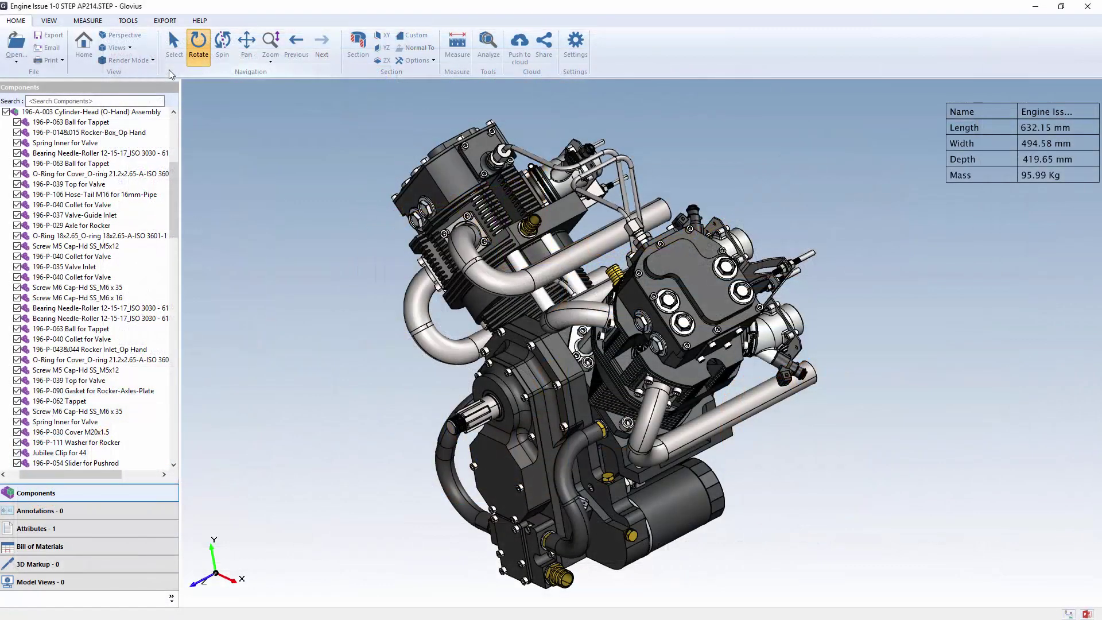
Give each engine part a distinct colour with Color Assembly and view the engine from the top
left_click(60, 21)
left_click(744, 58)
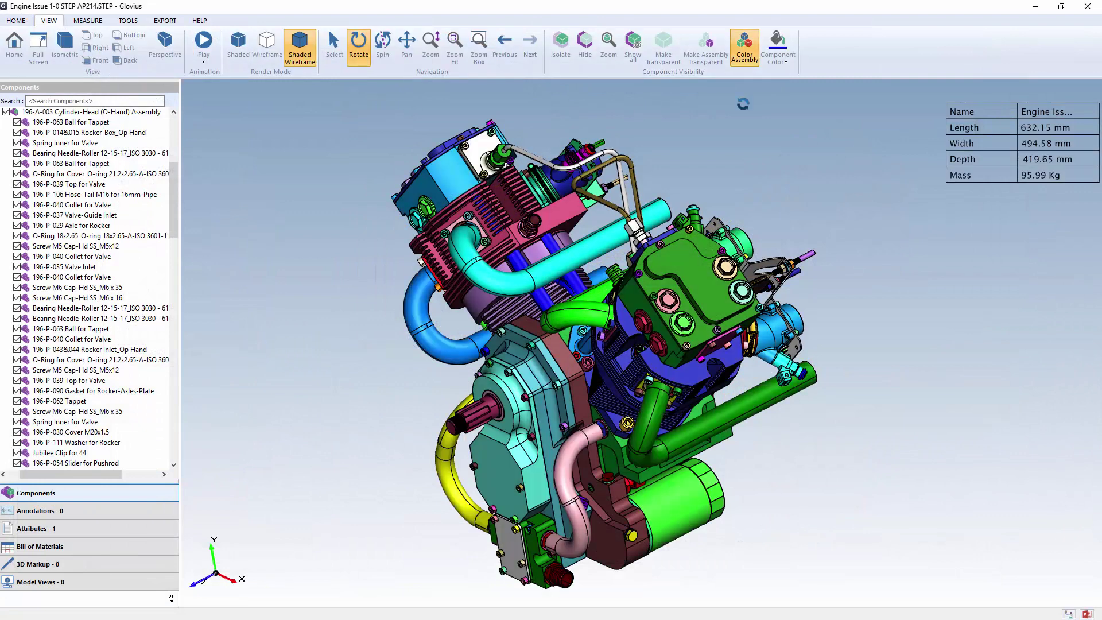
left_click(122, 37)
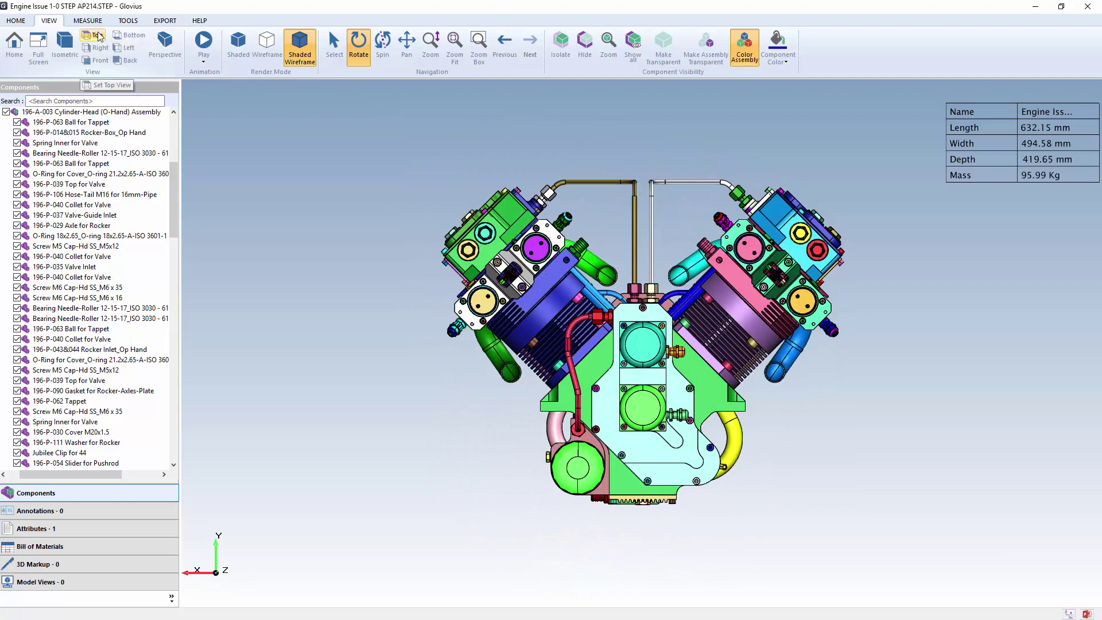
left_click(98, 36)
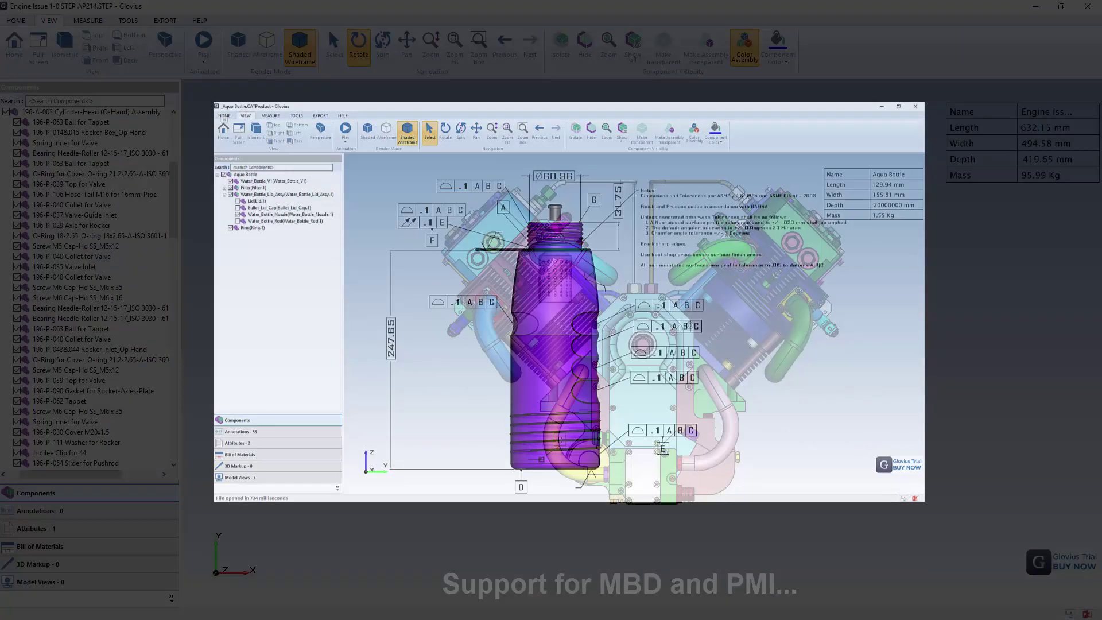